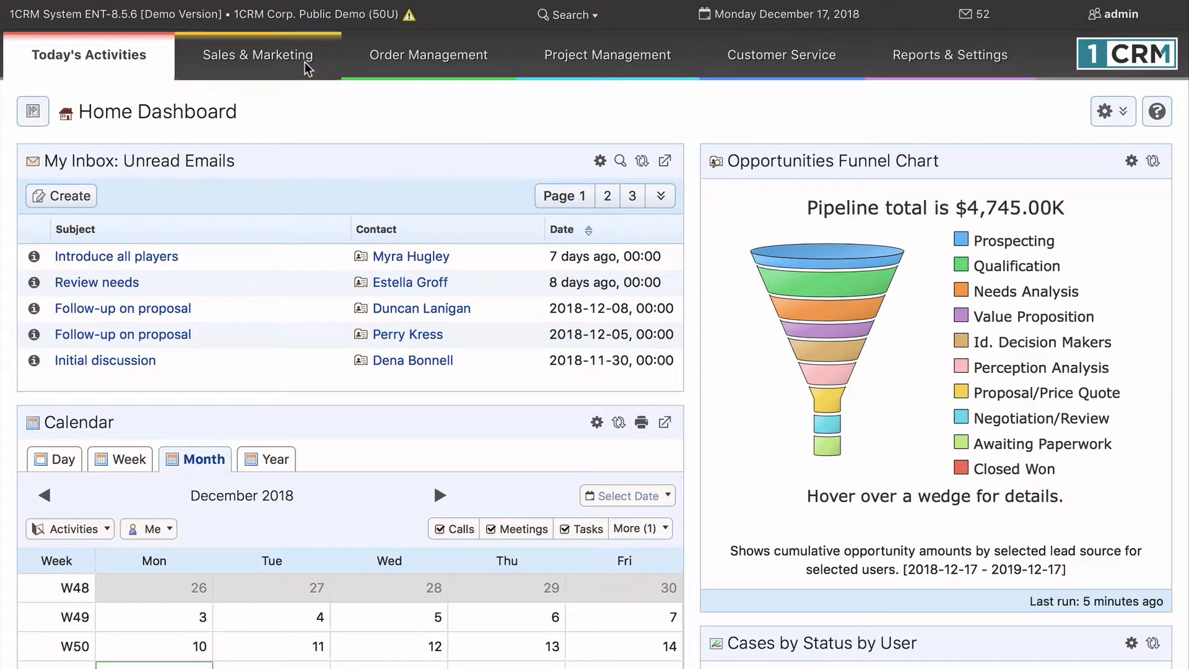
Open the Accounts list under Sales & Marketing and show the sidebar with shortcuts and last viewed items.
mouse_move(303, 62)
left_click(267, 116)
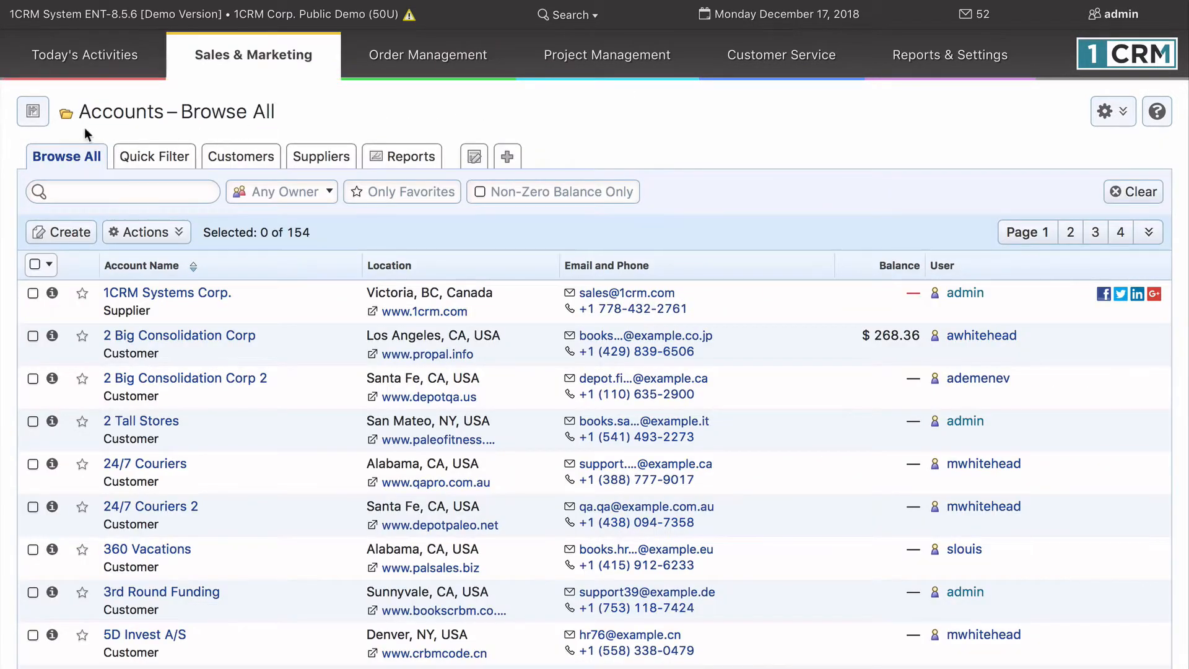
left_click(33, 114)
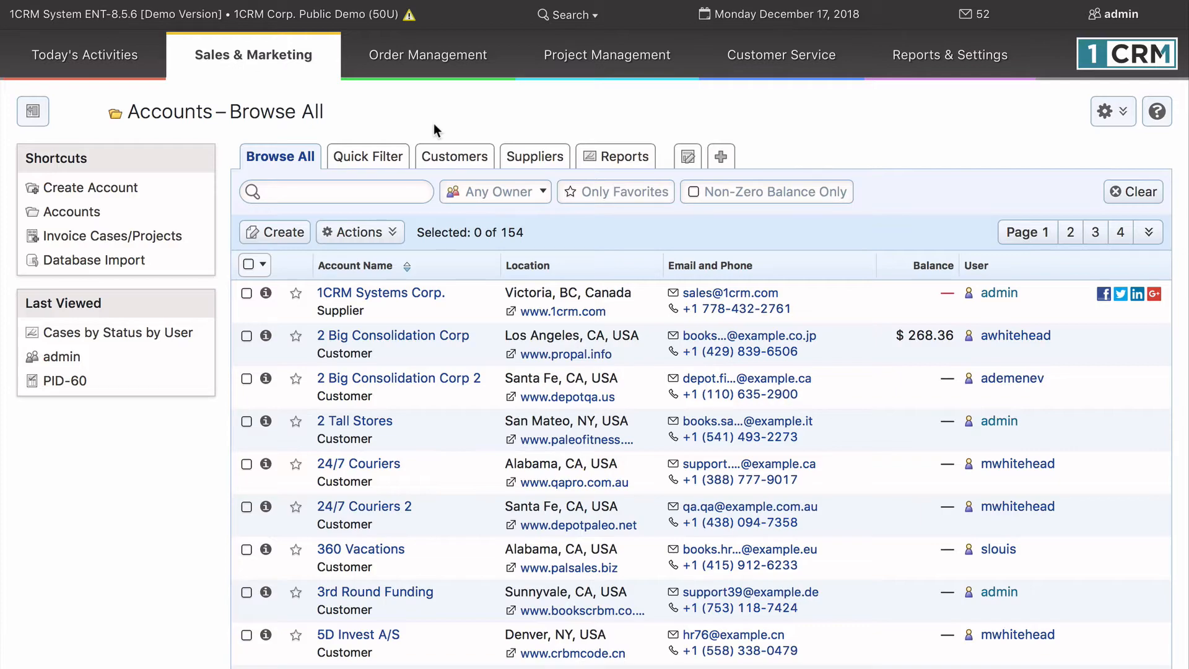
Look through the accounts list, and select and deselect the 1CRM Systems Corp. account.
scroll(442, 104, "down", 10)
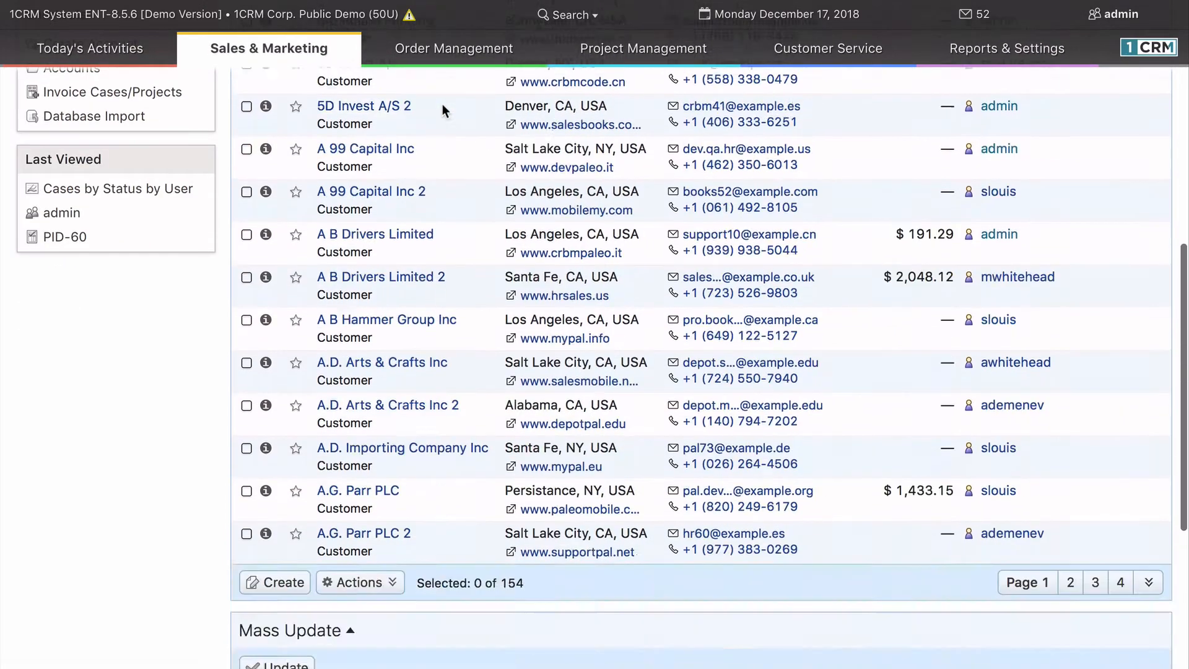
scroll(442, 104, "down", 6)
scroll(192, 454, "up", 10)
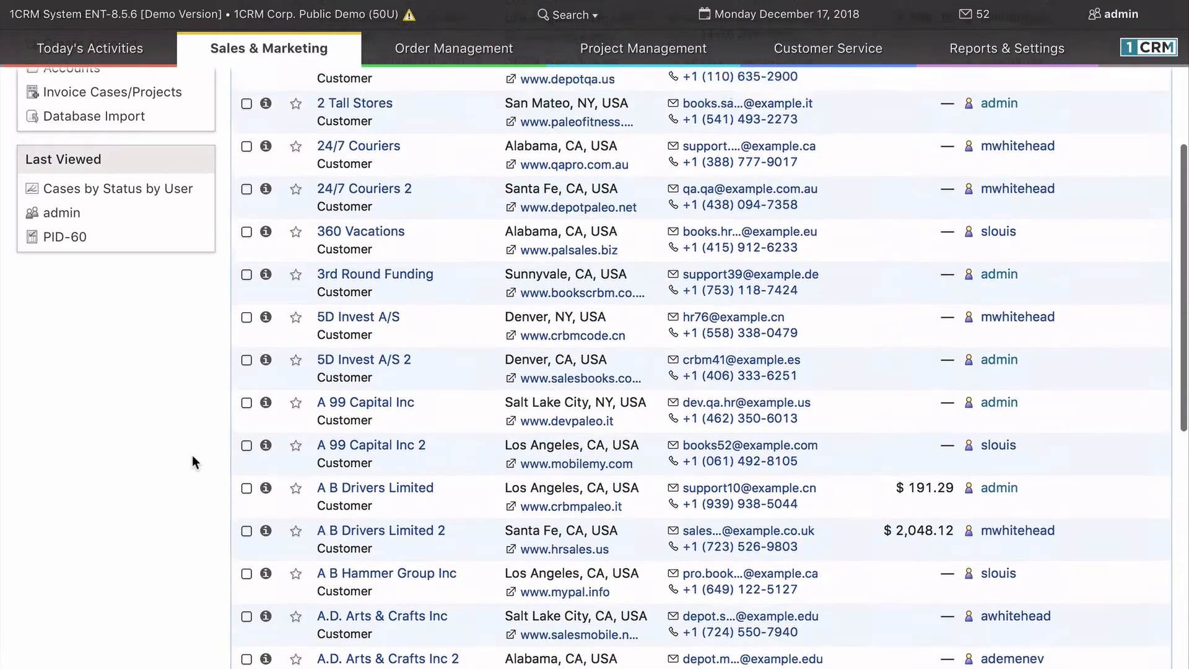
scroll(192, 462, "up", 5)
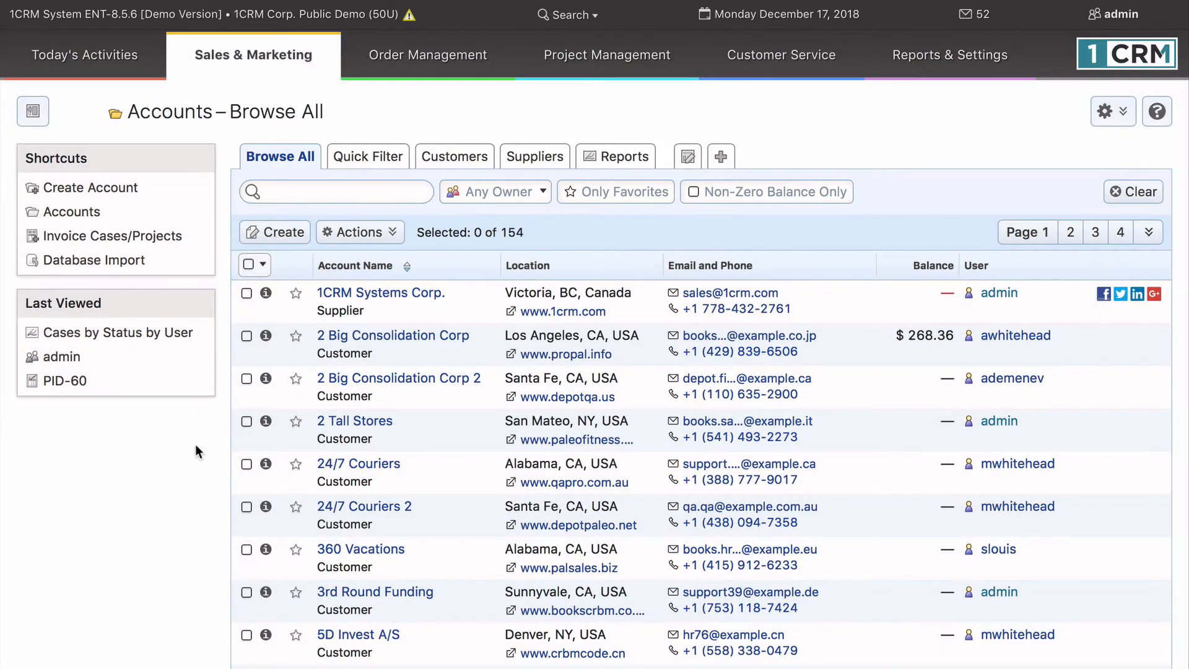
left_click(246, 295)
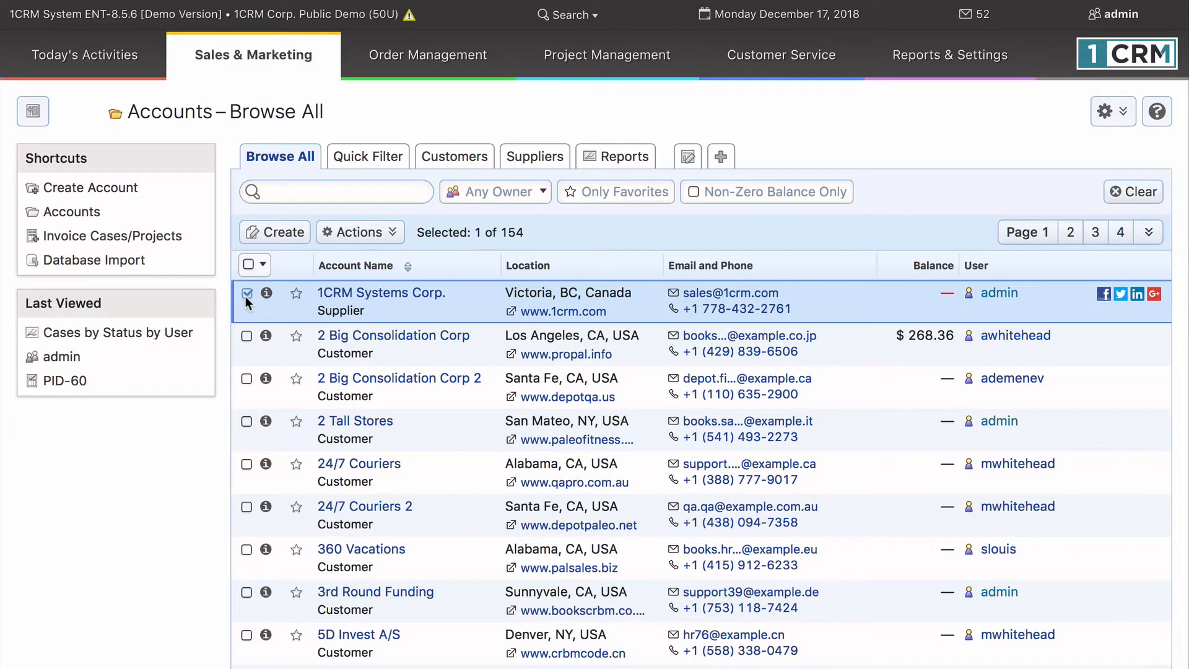
left_click(246, 294)
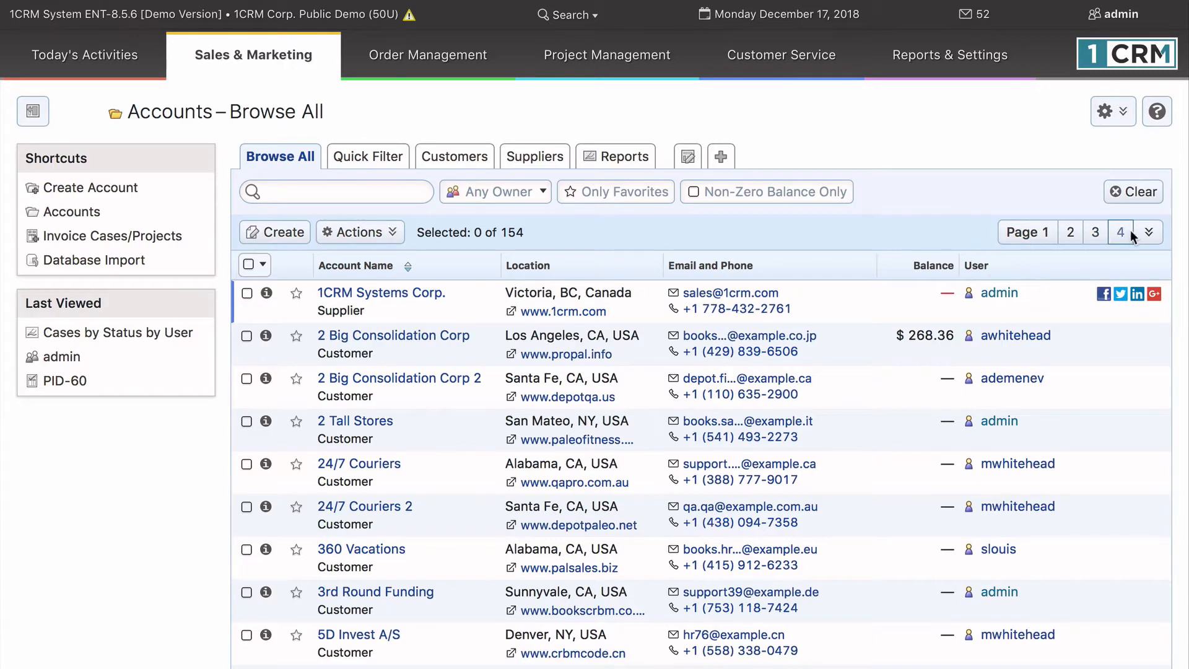
Review the paging controls and the Mass Update fields below the accounts list.
scroll(158, 598, "down", 5)
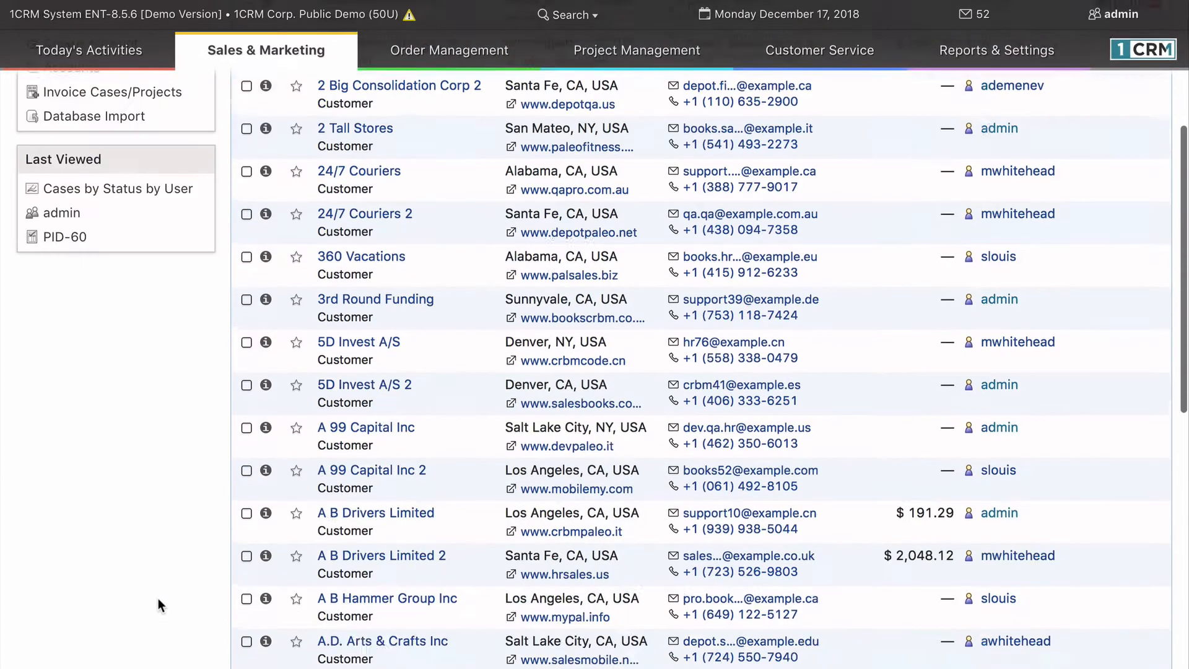
scroll(158, 598, "down", 10)
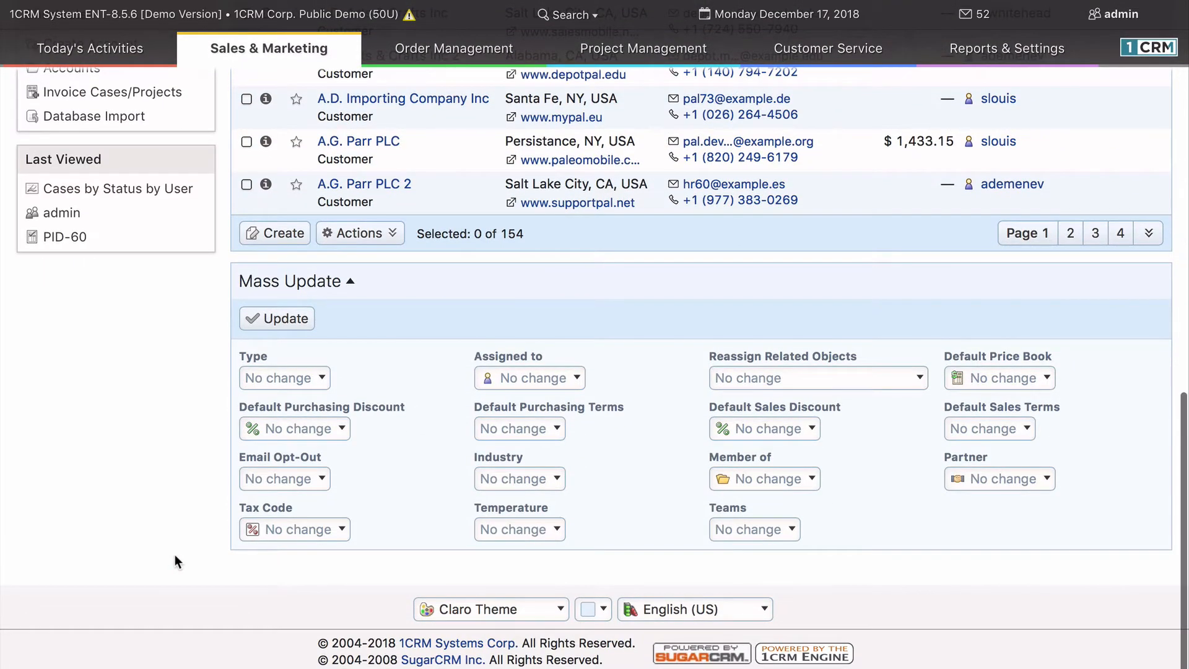
scroll(174, 554, "up", 15)
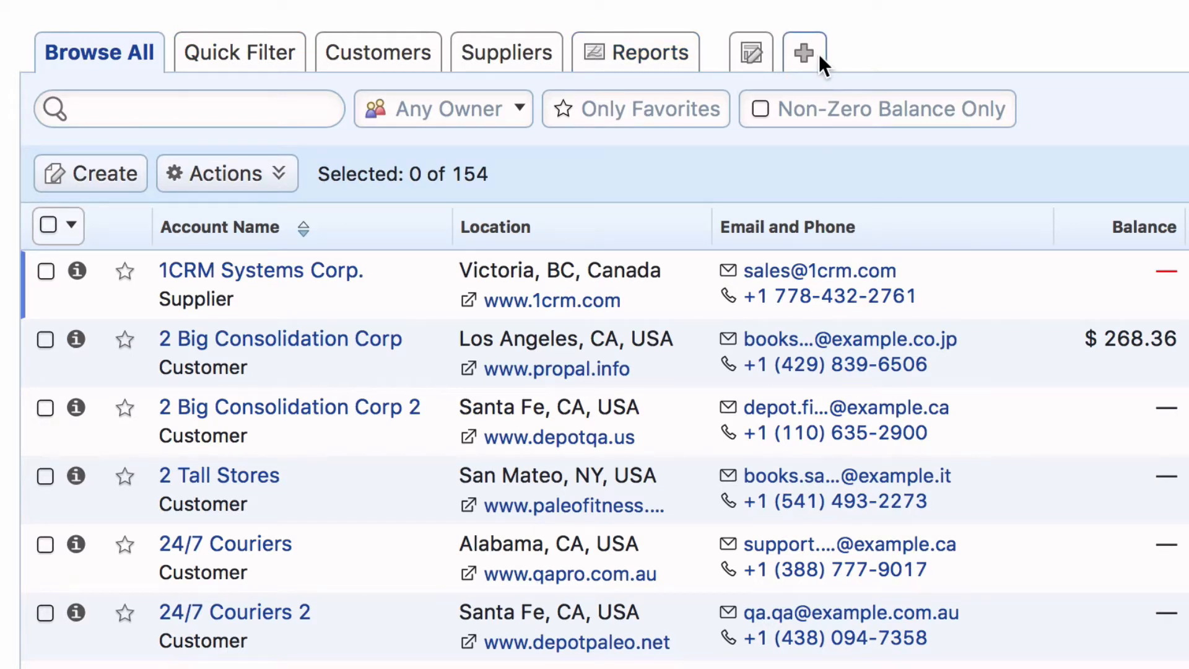
View the Arrange Layouts settings for the accounts list, close them without changes and look over the Browse All layout.
left_click(751, 54)
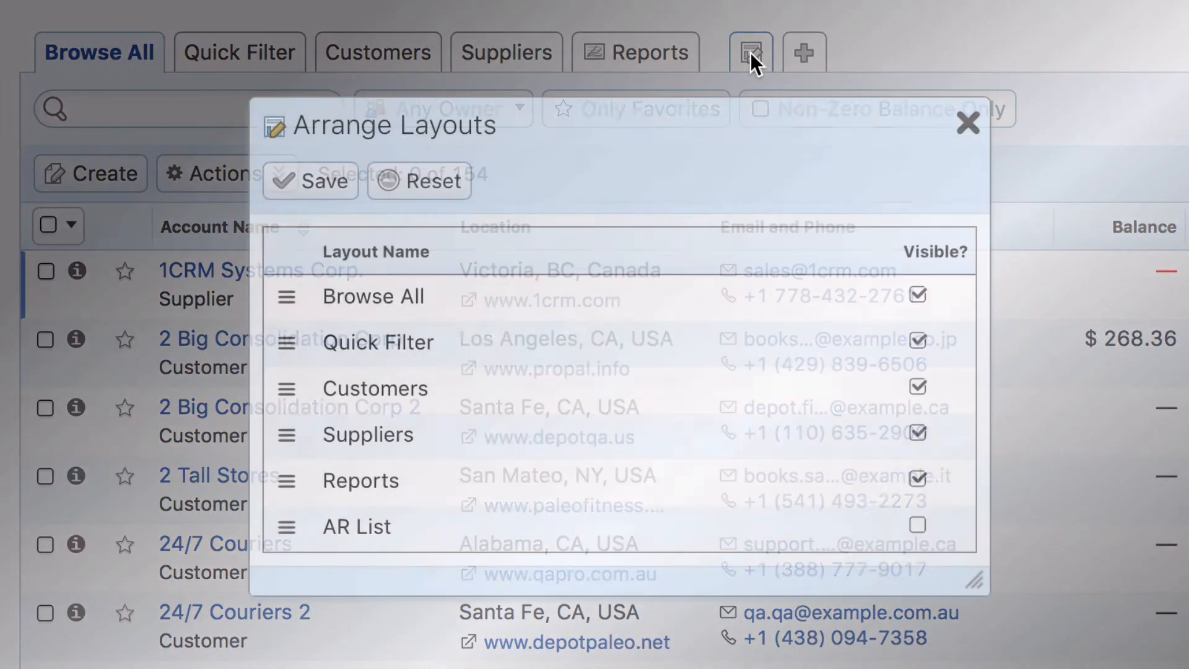
left_click(967, 124)
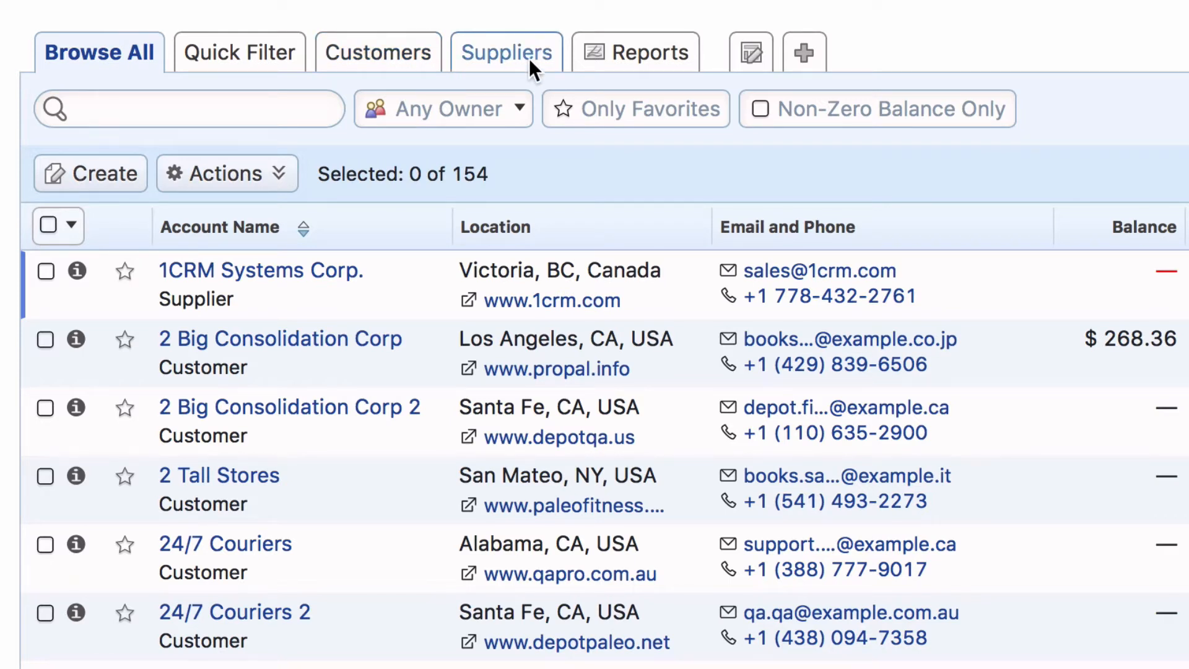
left_click(139, 52)
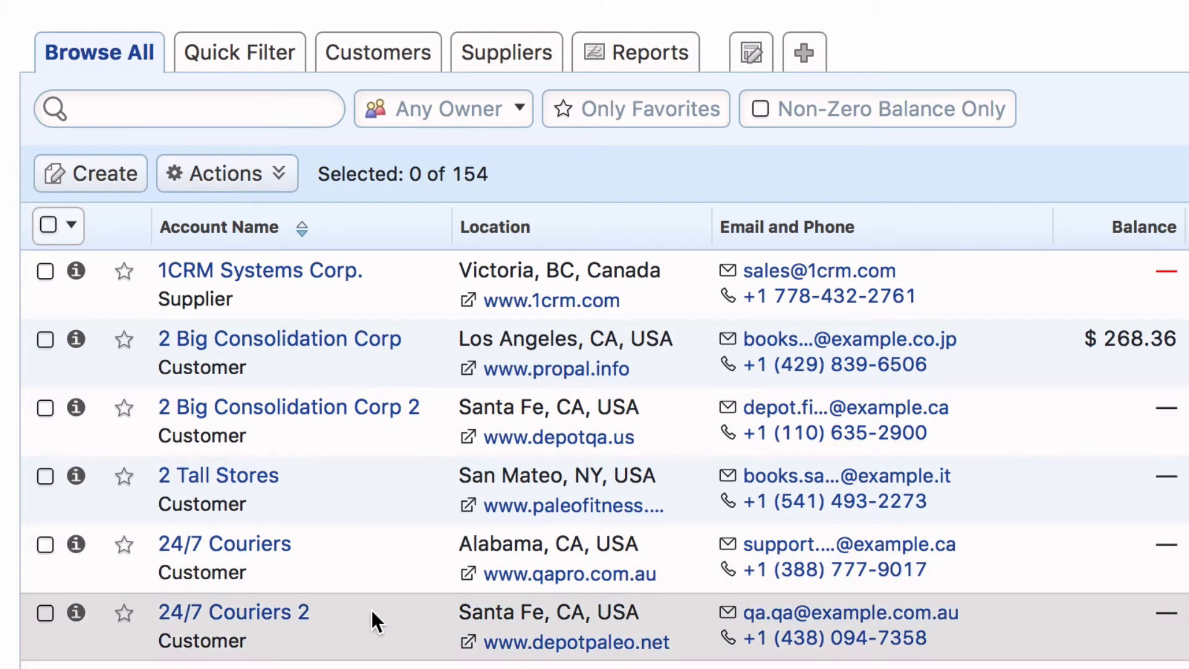
scroll(370, 609, "down", 3)
scroll(371, 609, "up", 5)
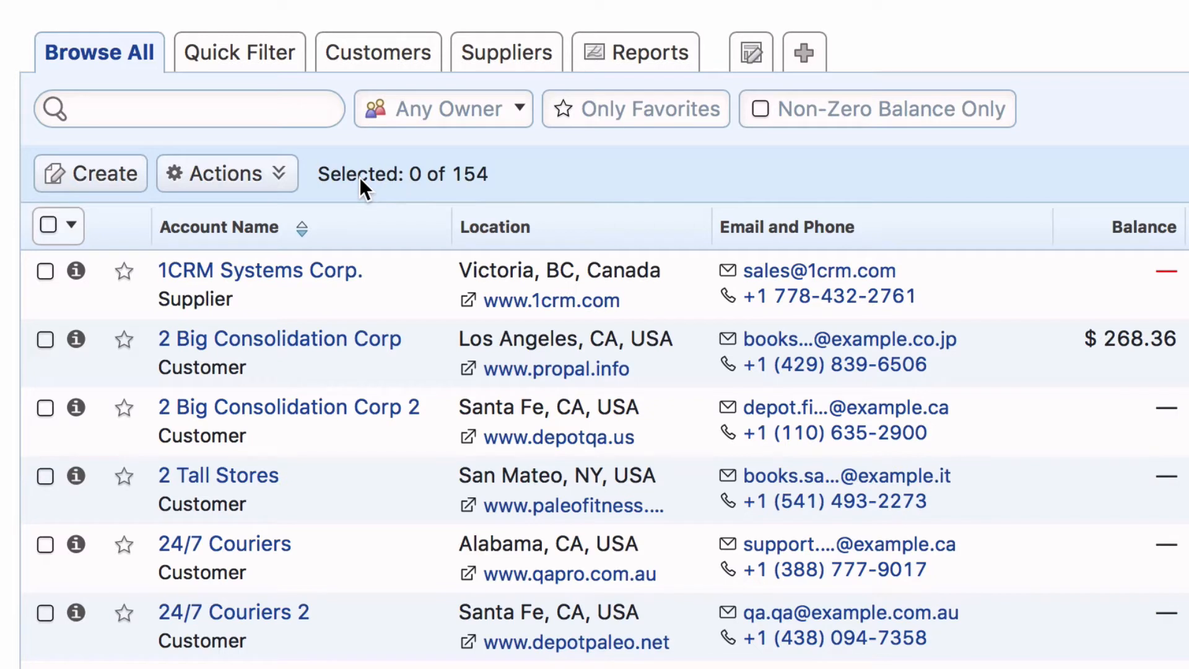
Check the owner filter choices, keeping Any Owner, and switch the Non-Zero Balance Only filter on and off again.
left_click(284, 117)
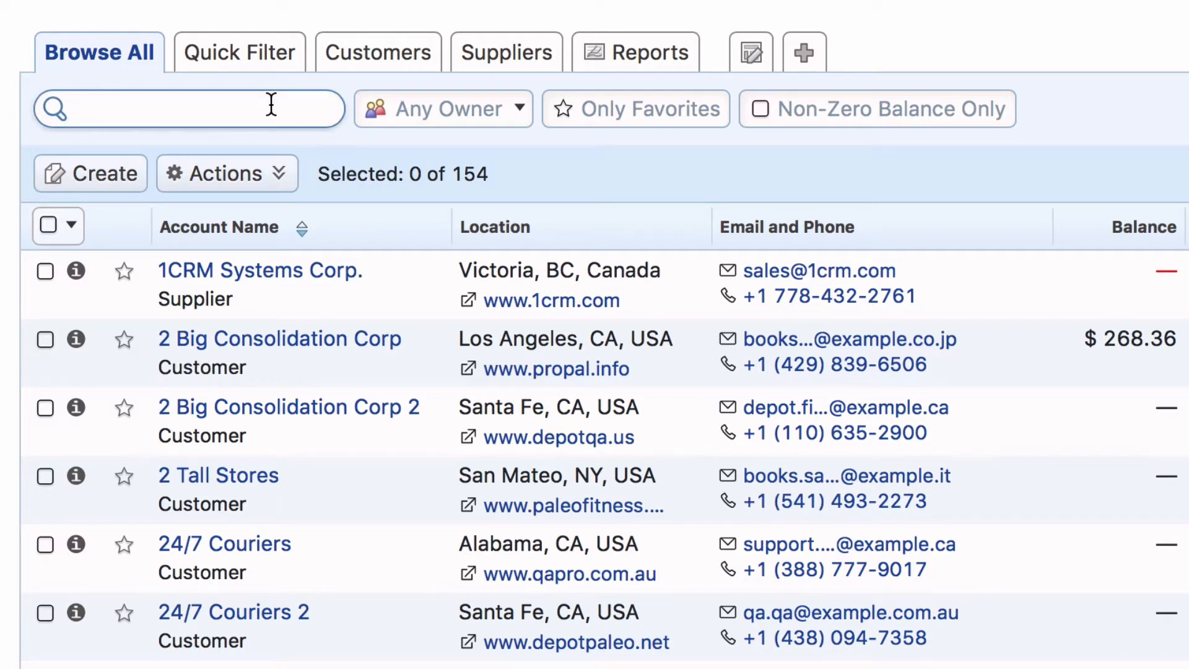
left_click(481, 112)
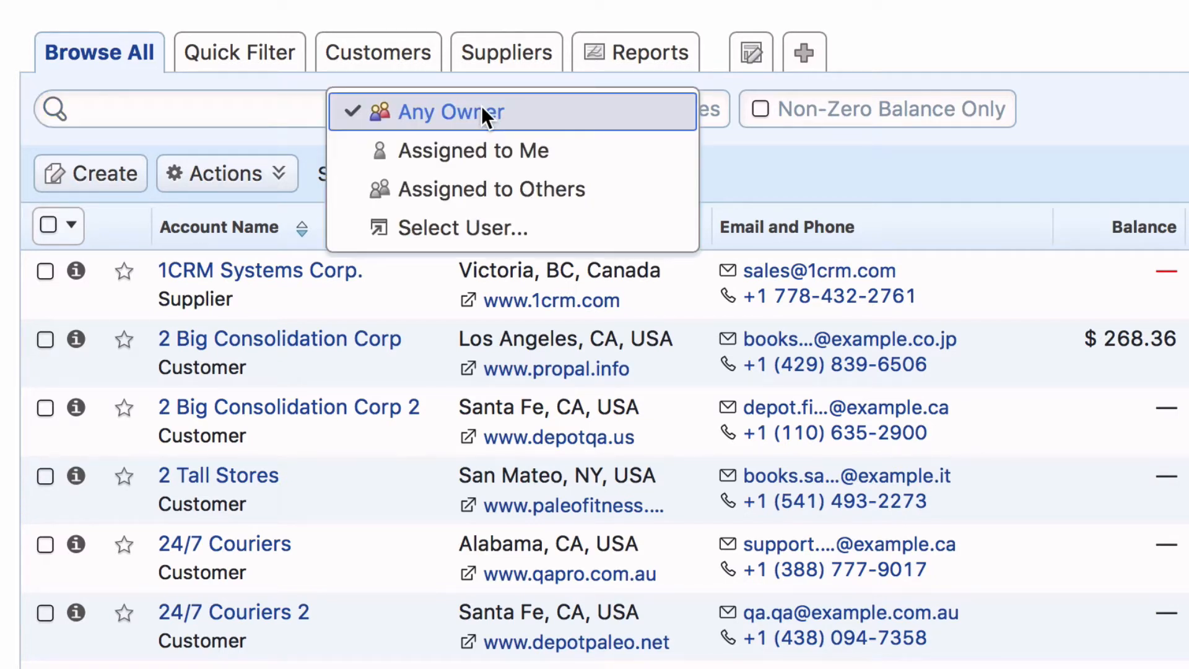
left_click(506, 111)
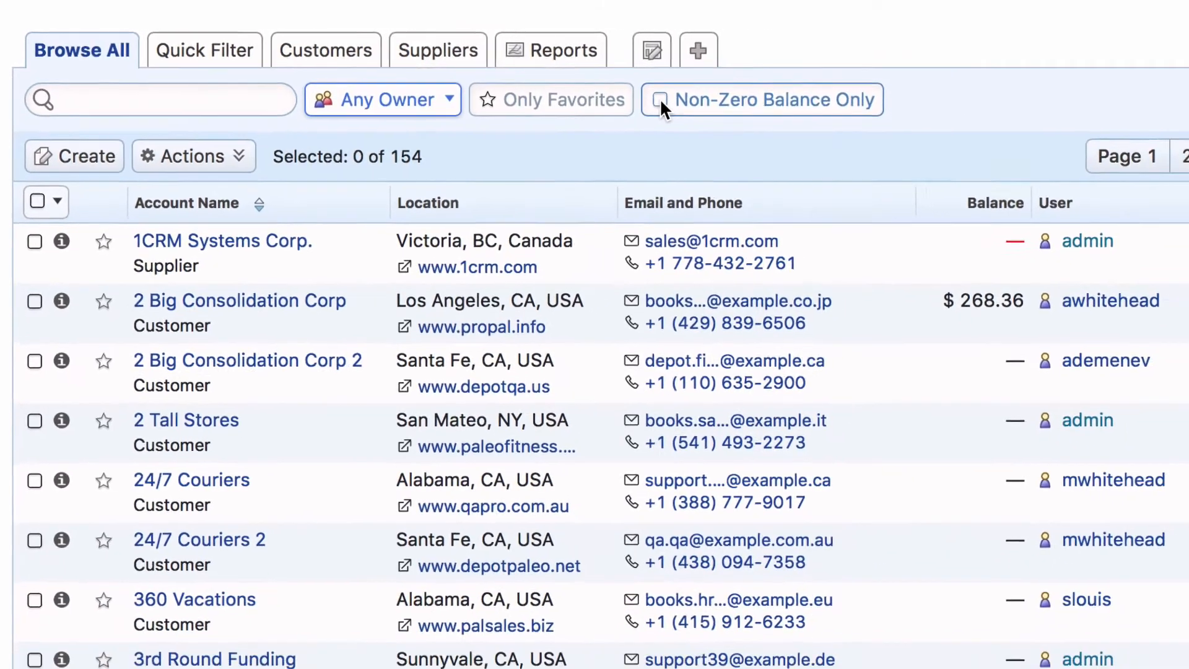
left_click(760, 109)
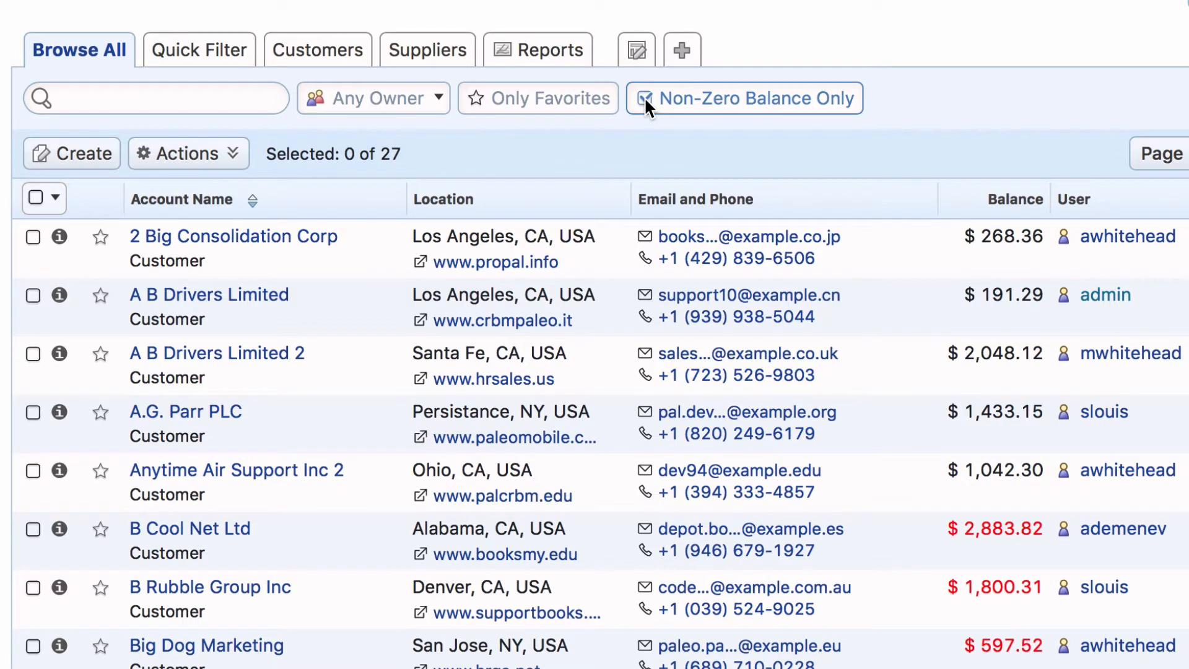
left_click(644, 97)
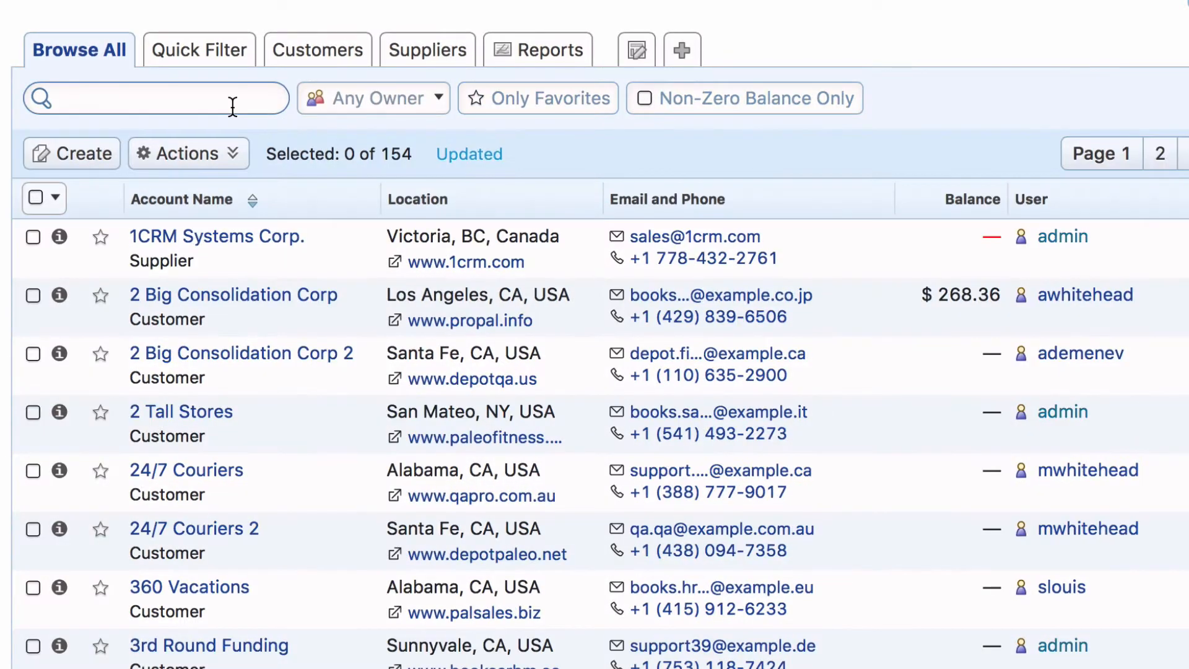
Search the accounts list for "abc".
left_click(232, 106)
type("a")
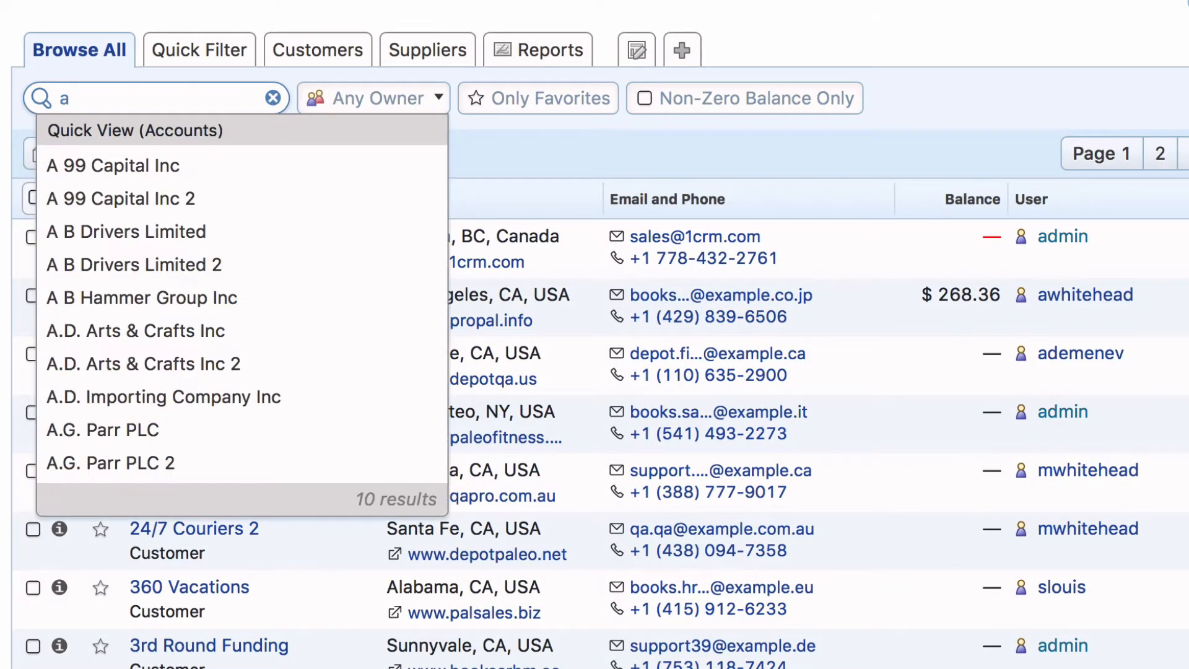
type("bc")
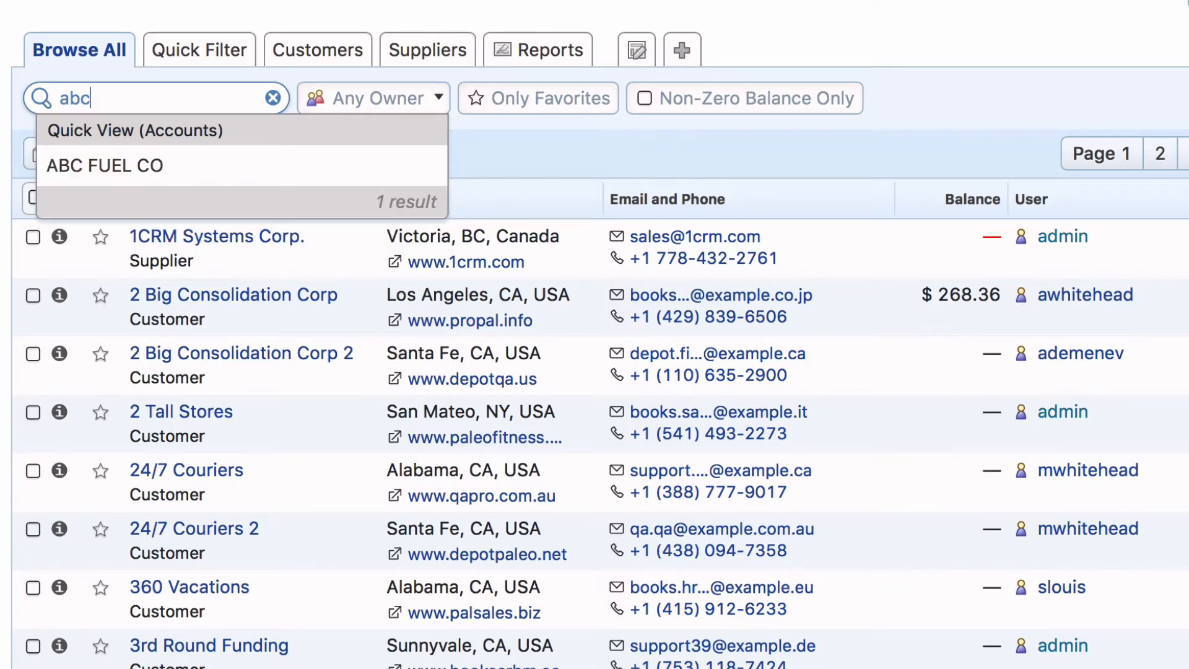
key("Return")
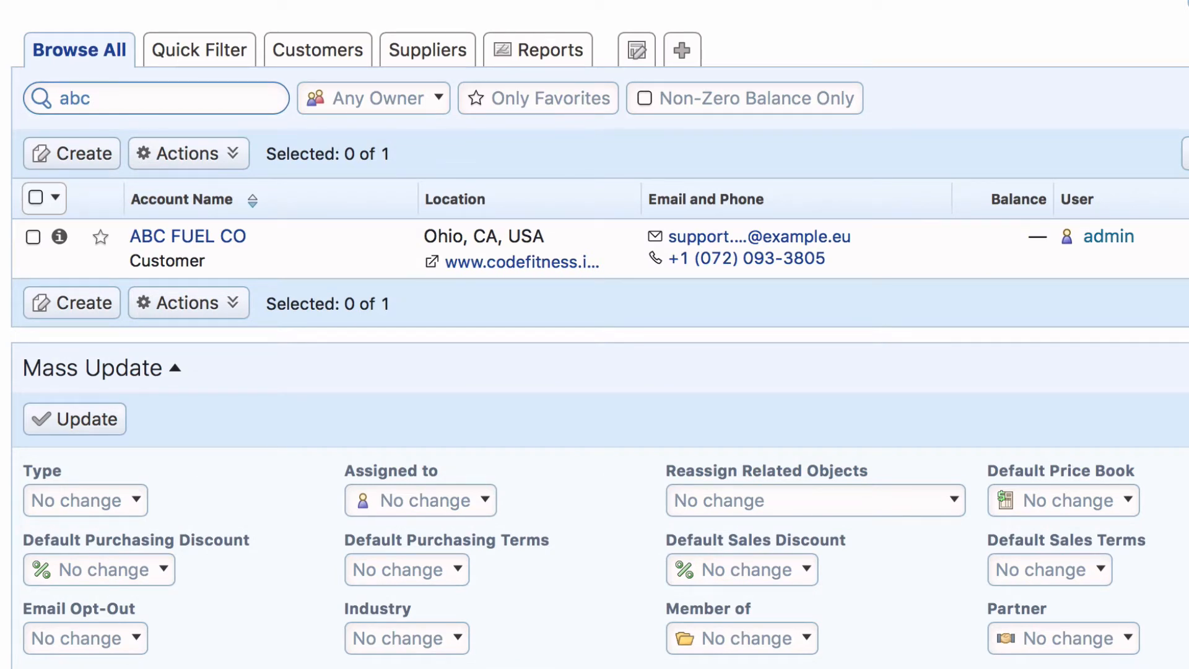
Switch the accounts list to the Quick Filter layout and examine the Type values and Employees operators without setting them.
left_click(229, 52)
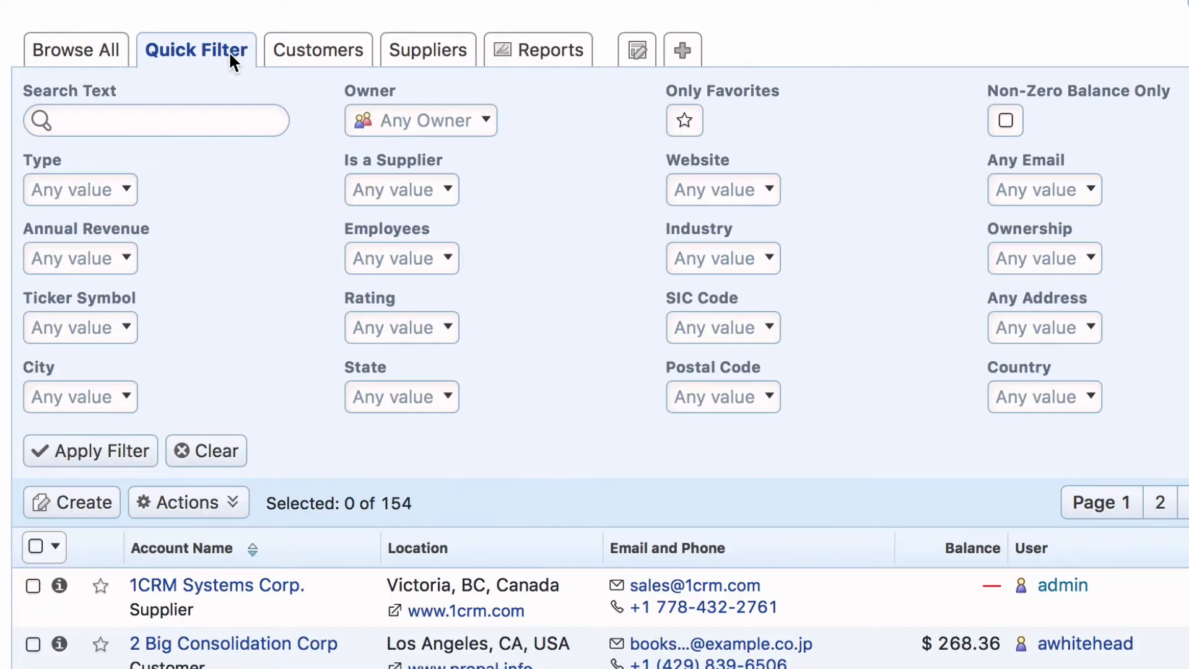
scroll(229, 51, "down", 6)
scroll(228, 51, "up", 6)
left_click(118, 190)
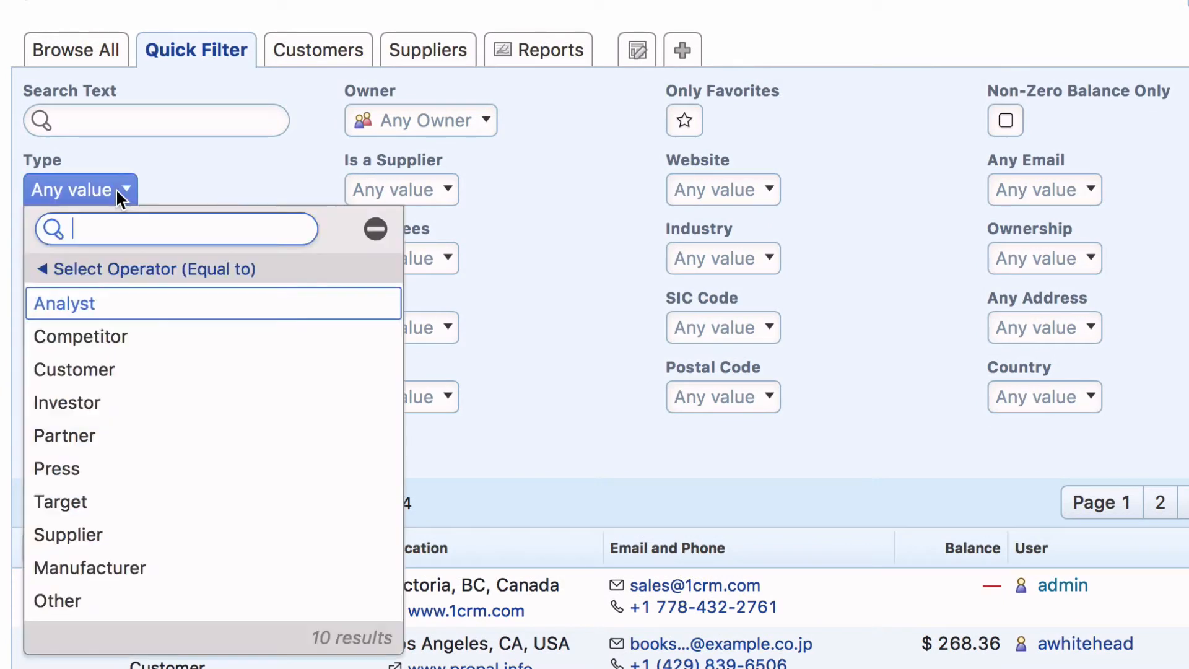
left_click(239, 179)
left_click(380, 266)
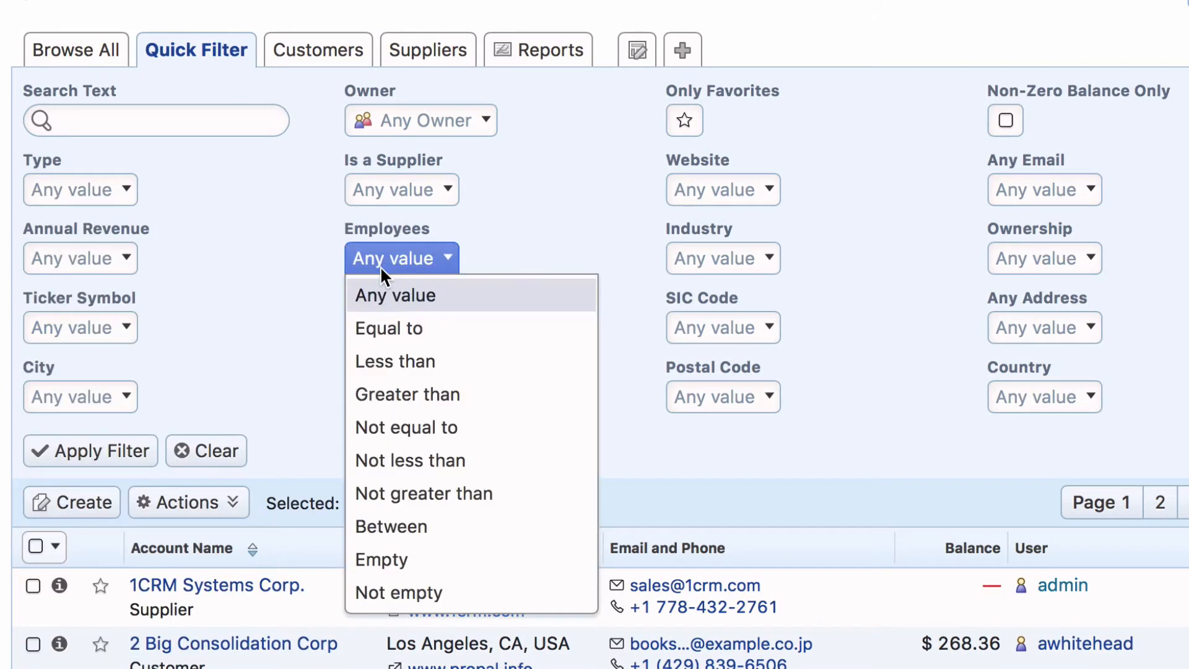
left_click(536, 227)
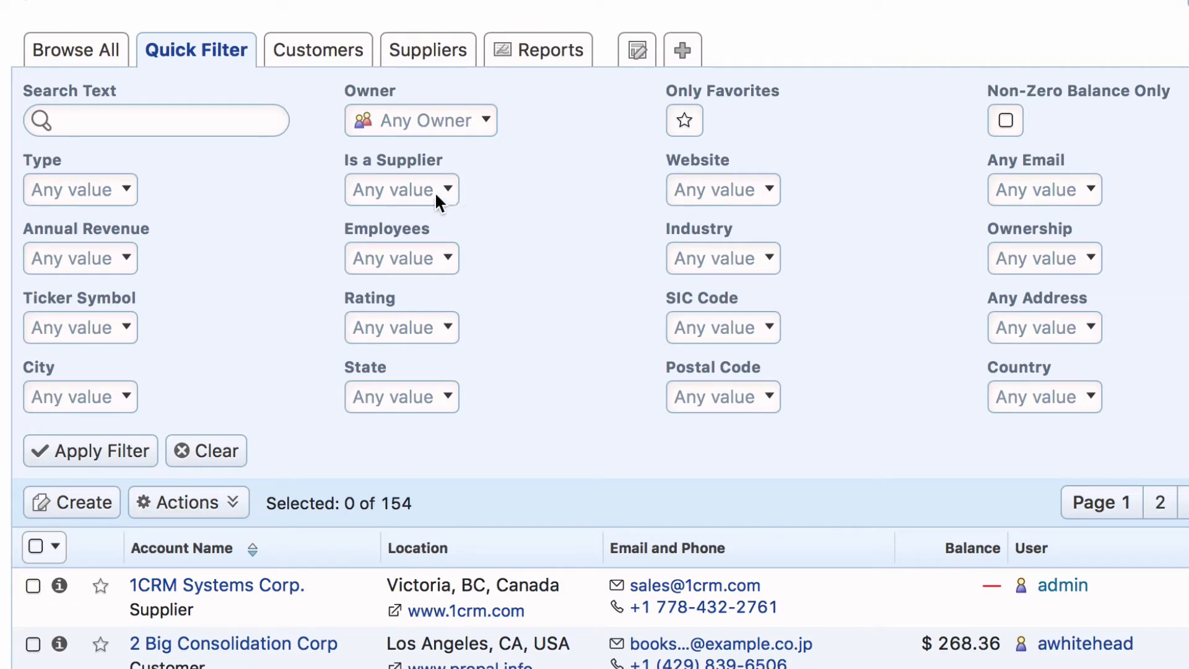
View the Customers, Suppliers and Reports layouts of the Accounts module, and return to Browse All.
left_click(354, 54)
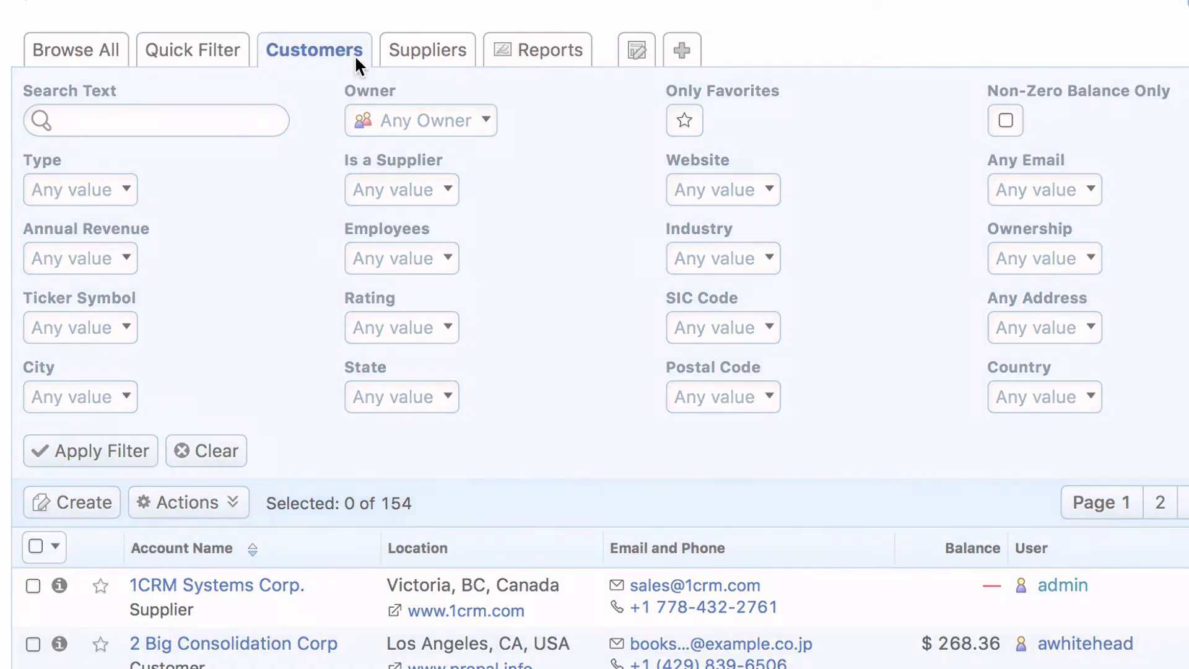
scroll(354, 55, "down", 2)
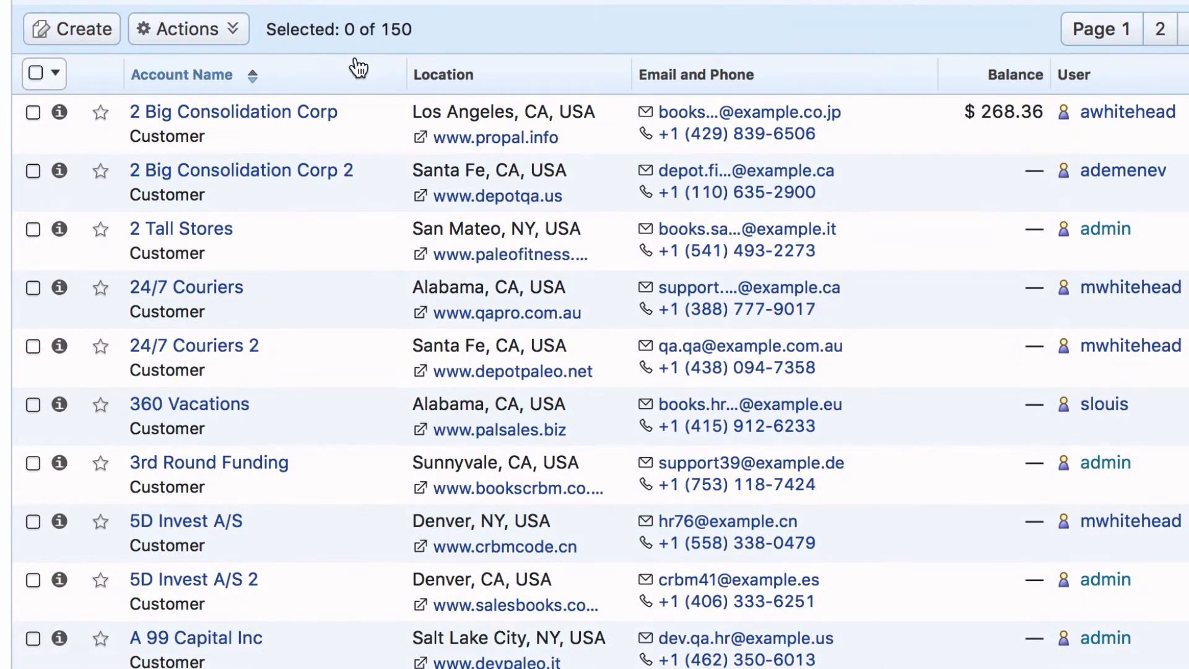
scroll(354, 55, "up", 2)
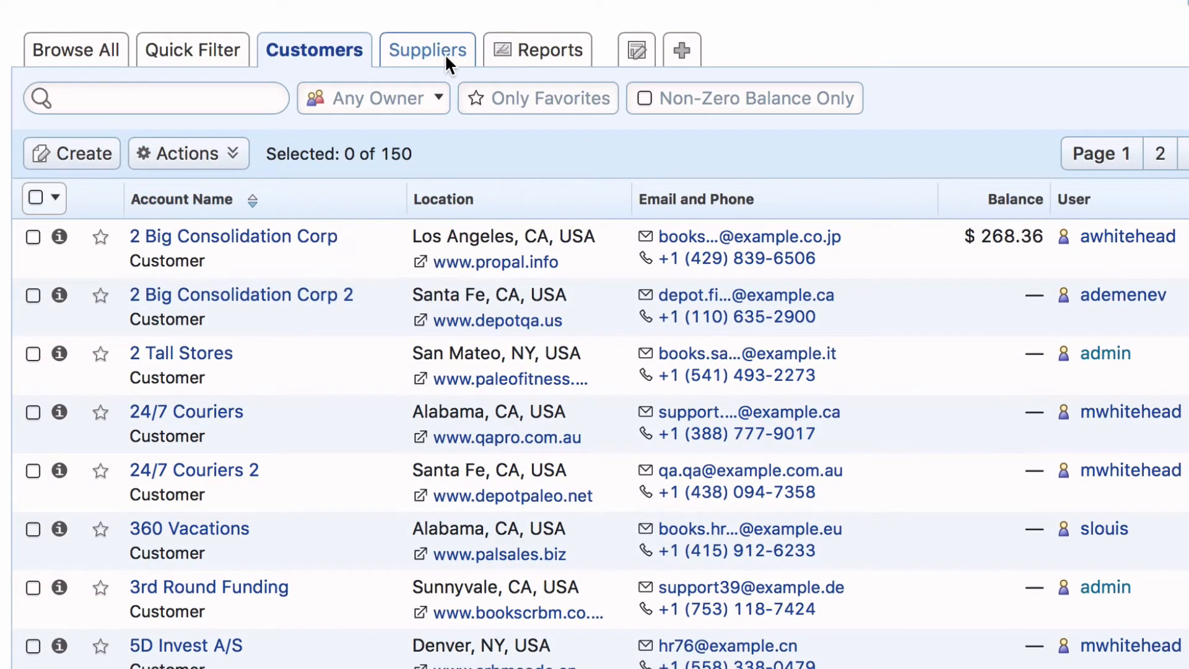
left_click(445, 53)
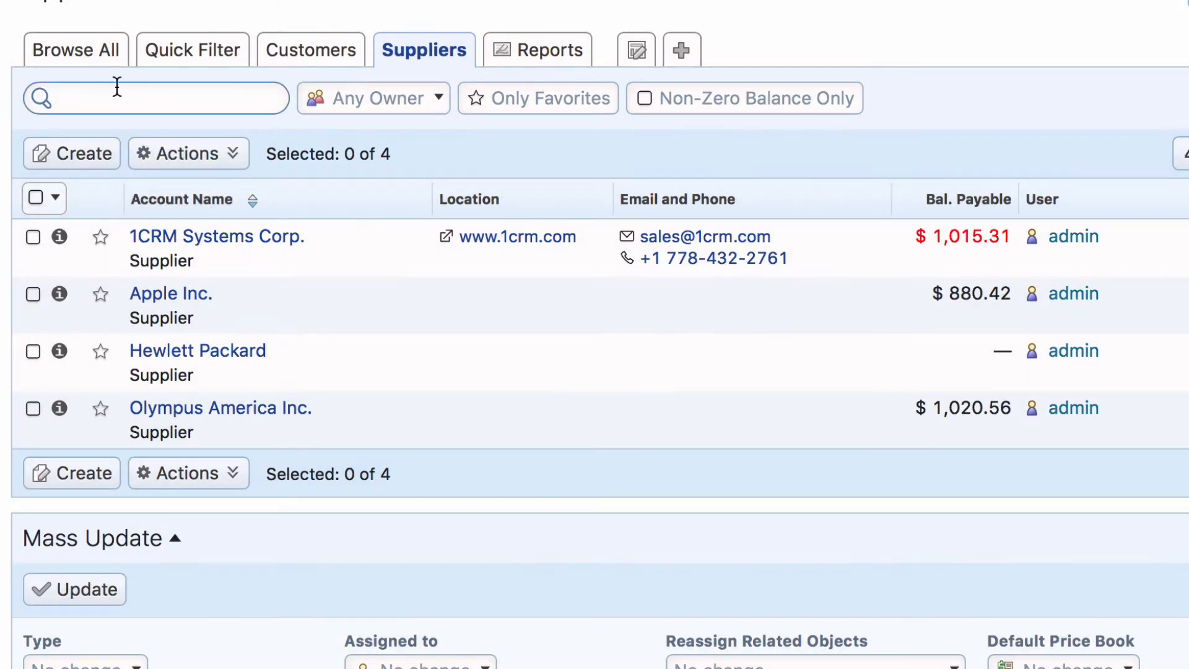
left_click(101, 54)
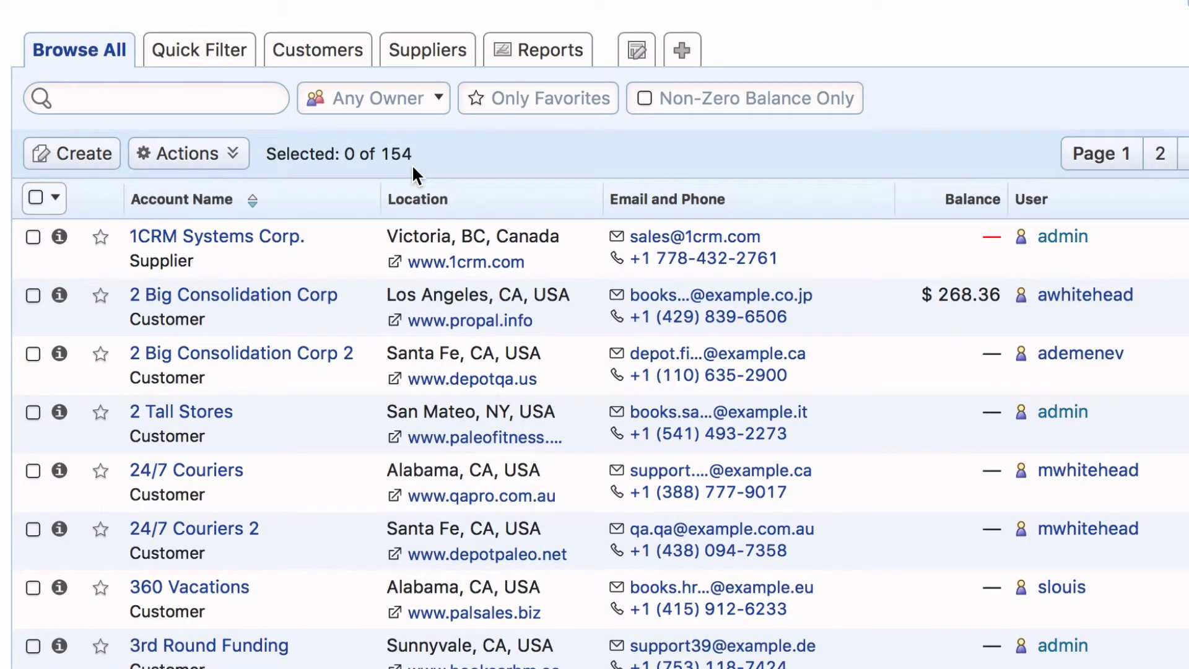
left_click(570, 45)
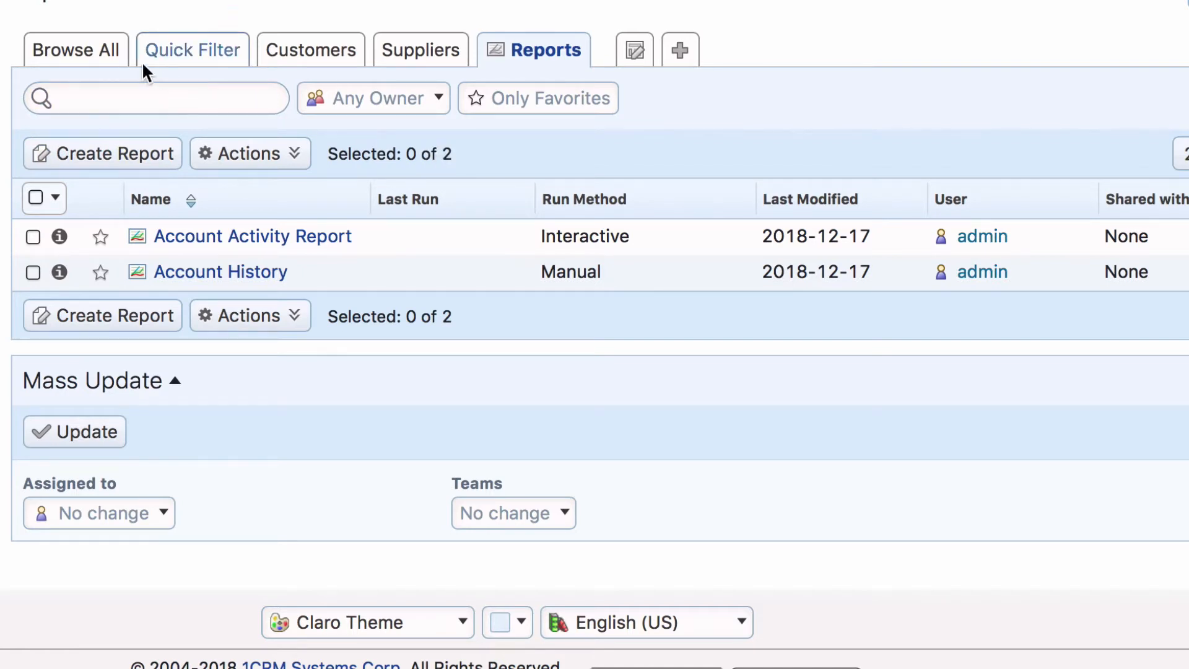
left_click(104, 50)
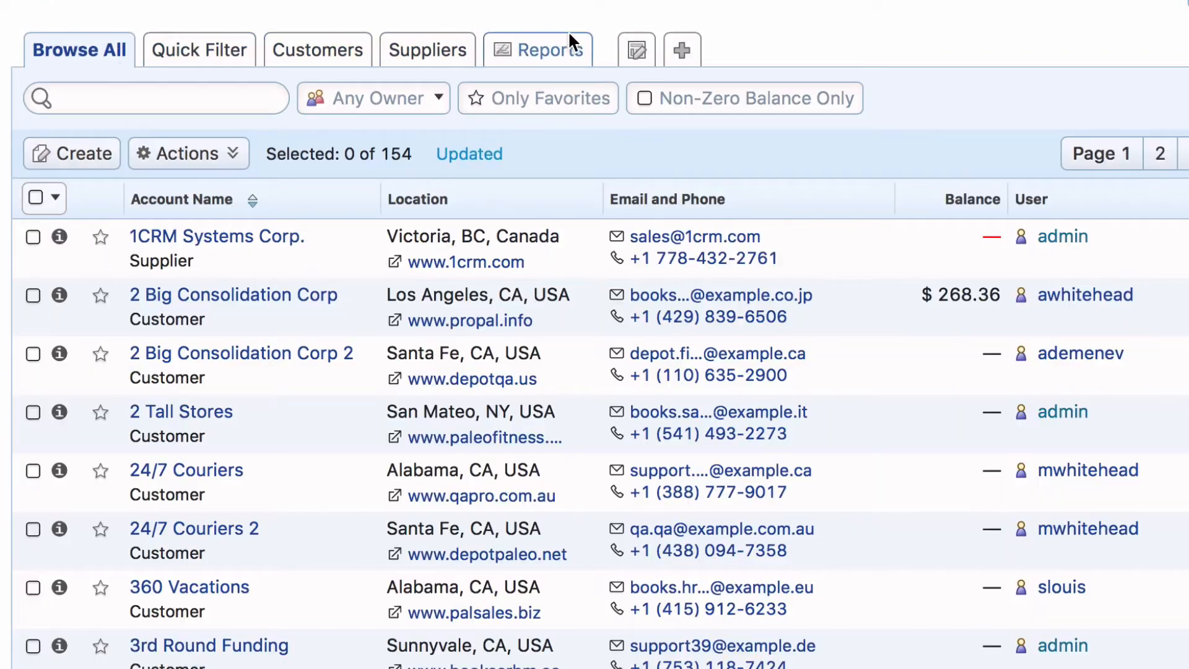
Create a new Accounts list layout named "AR List".
left_click(696, 59)
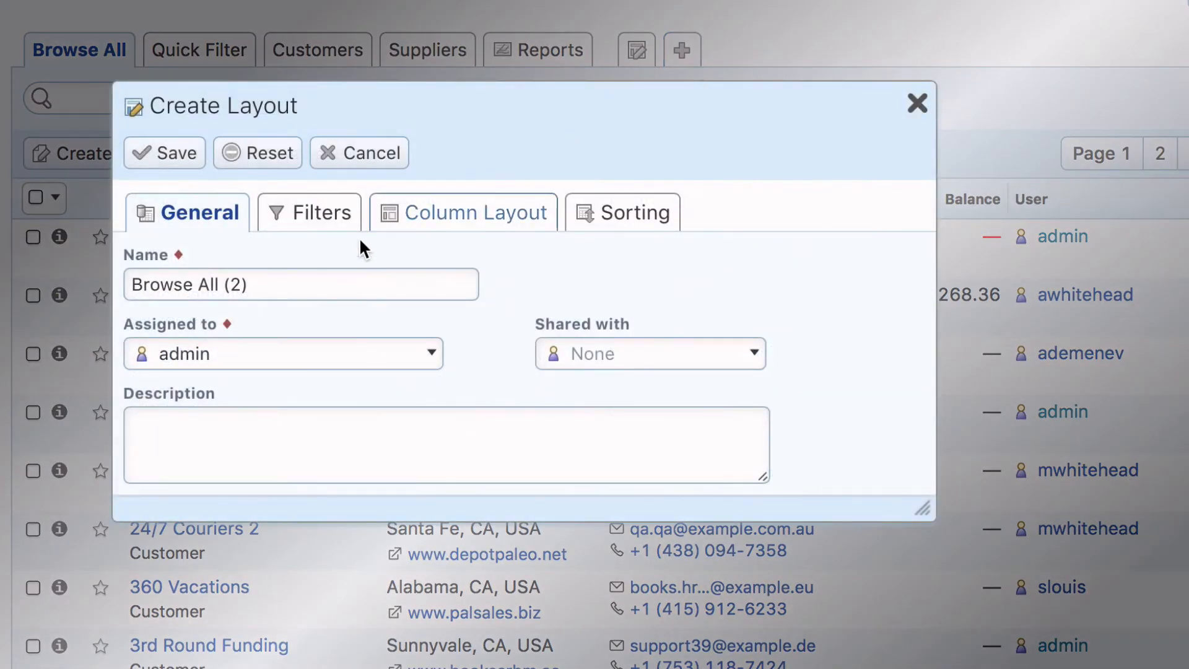
left_click(276, 280)
triple_click(277, 279)
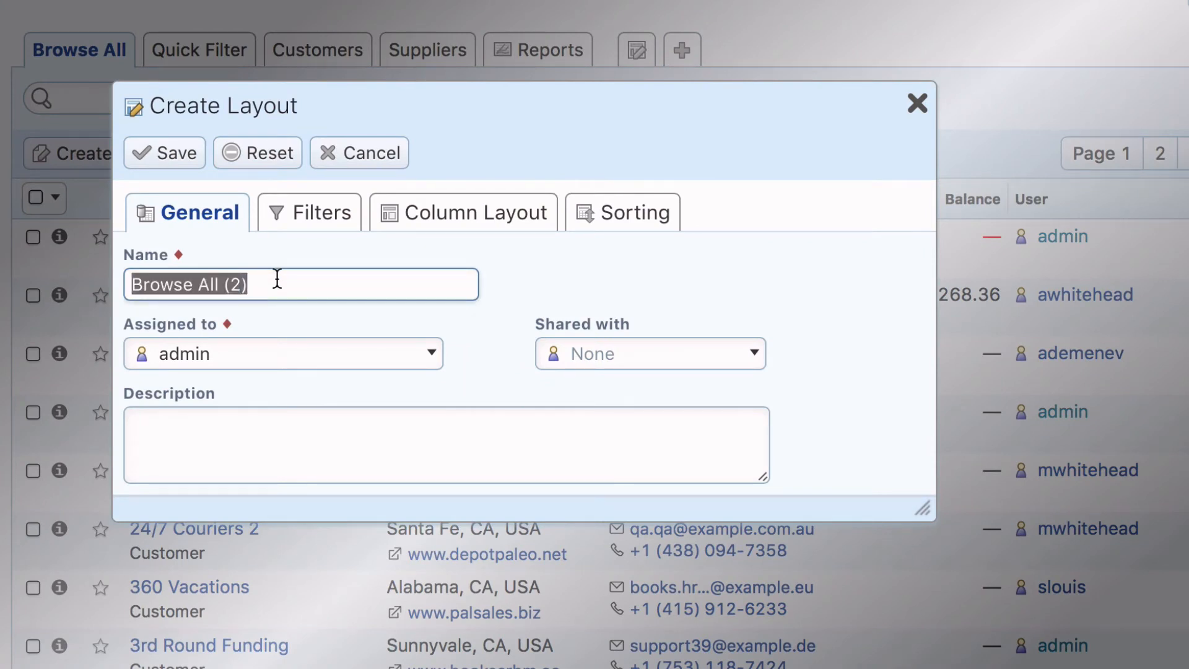
type("AR ")
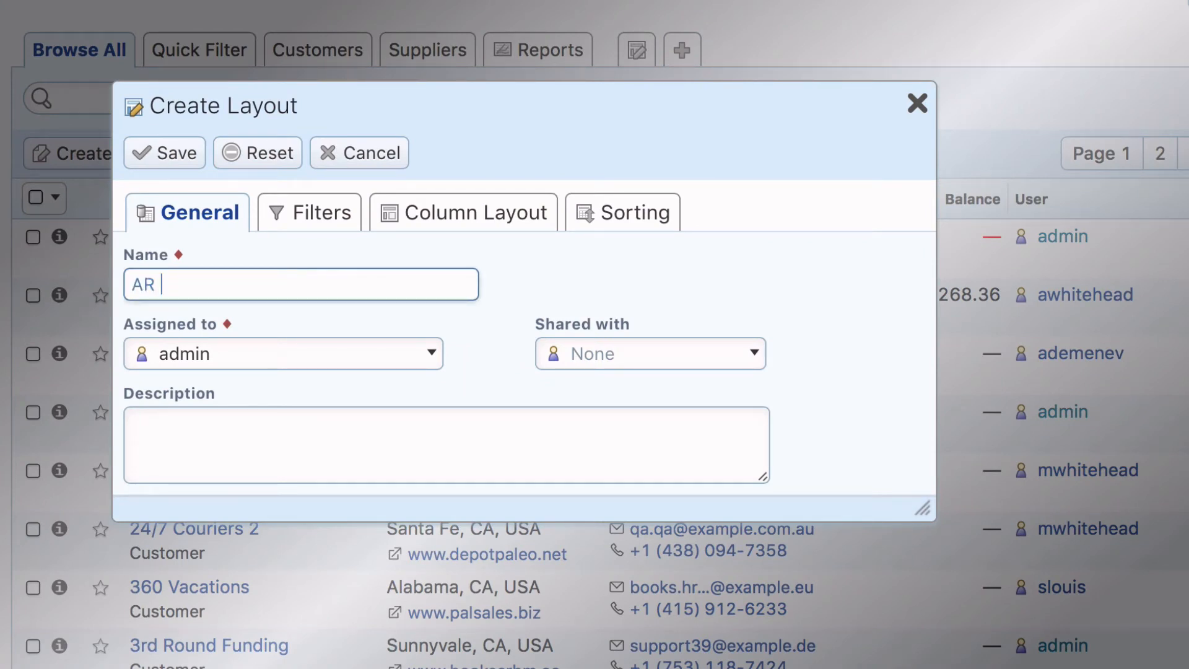
type("List")
Enable the Non-Zero Balance Only filter in the new layout, sort it by Balance Receivable in Descending order, and save it.
left_click(517, 226)
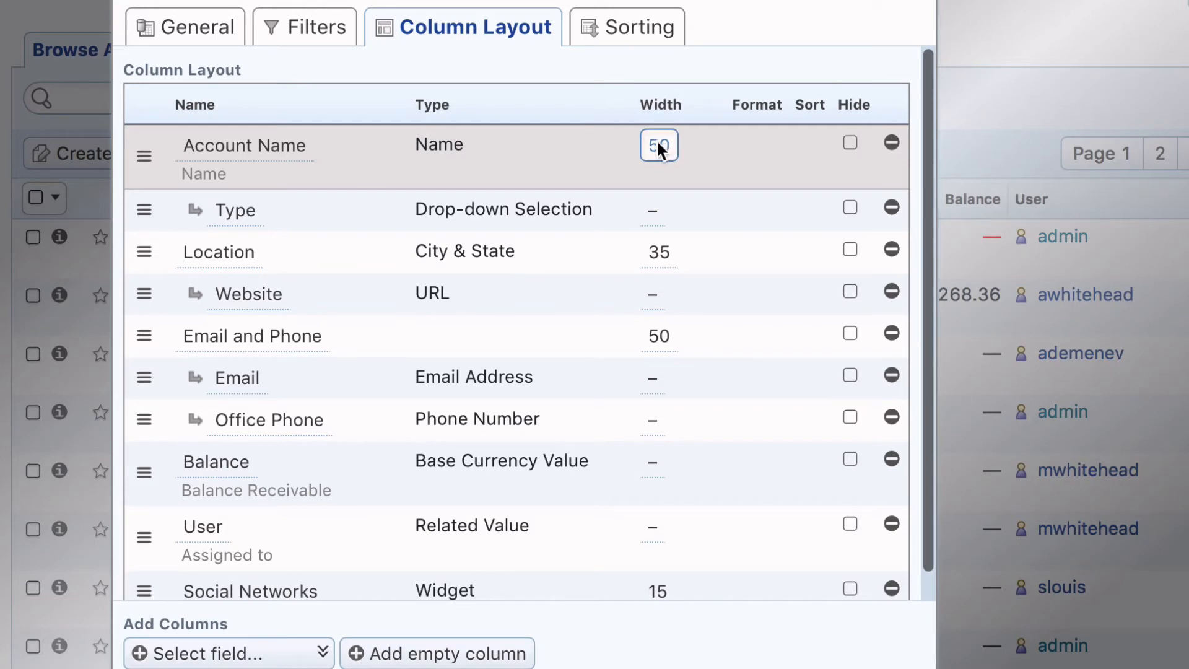
left_click(340, 29)
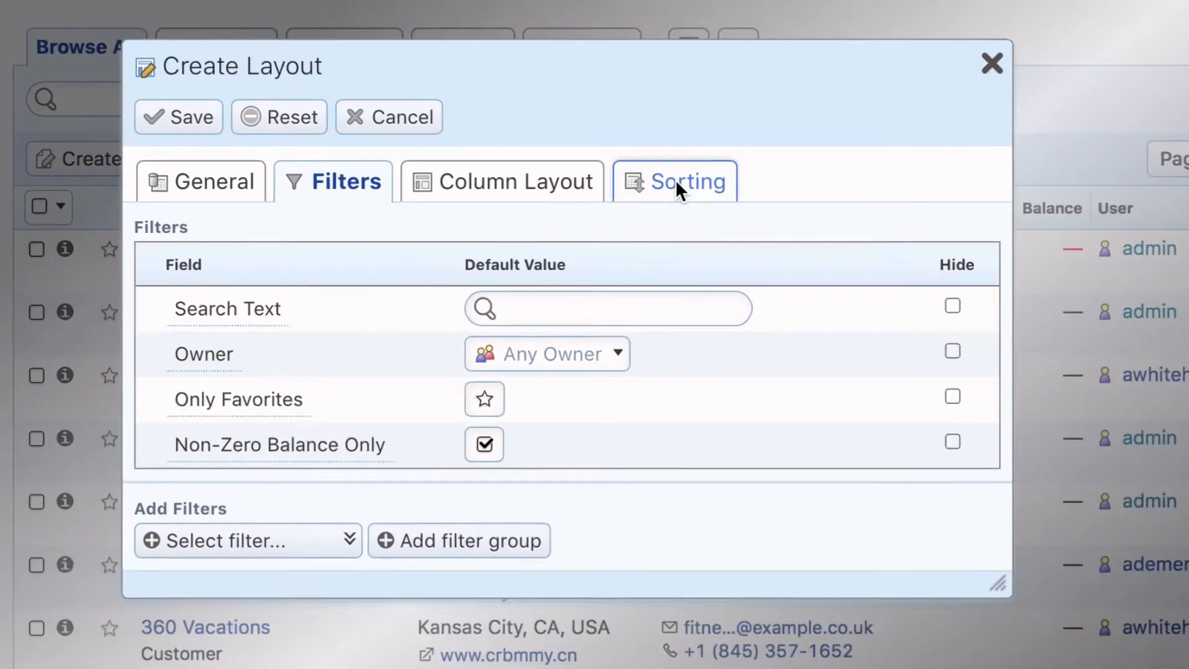
left_click(679, 187)
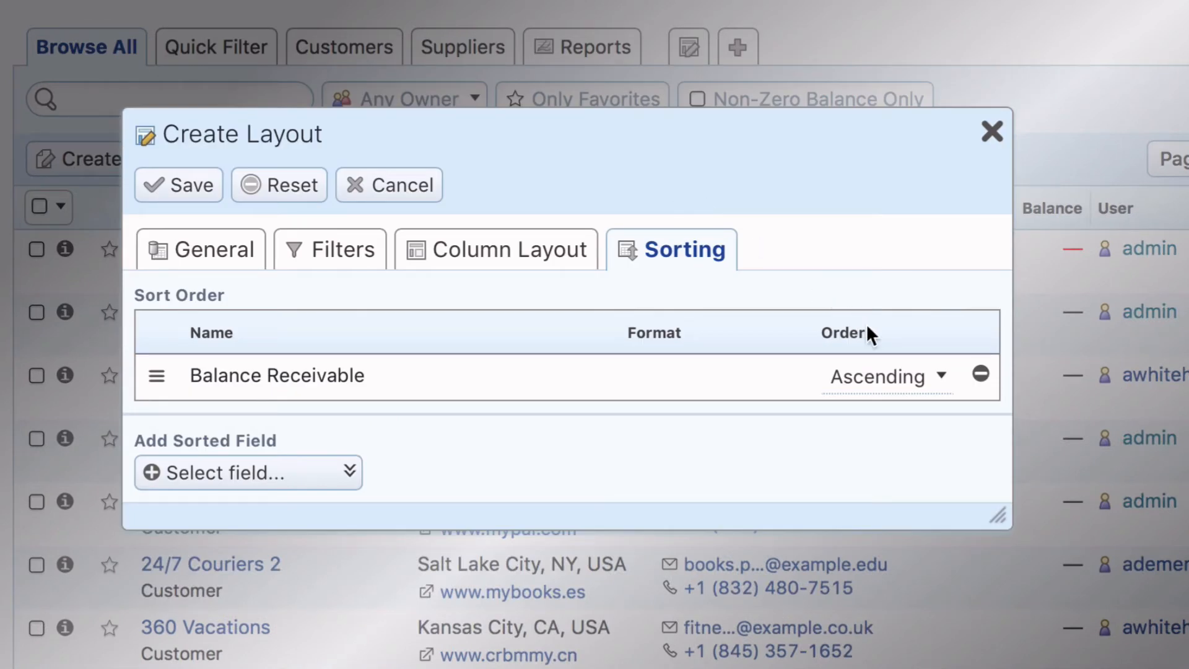
left_click(913, 376)
left_click(904, 415)
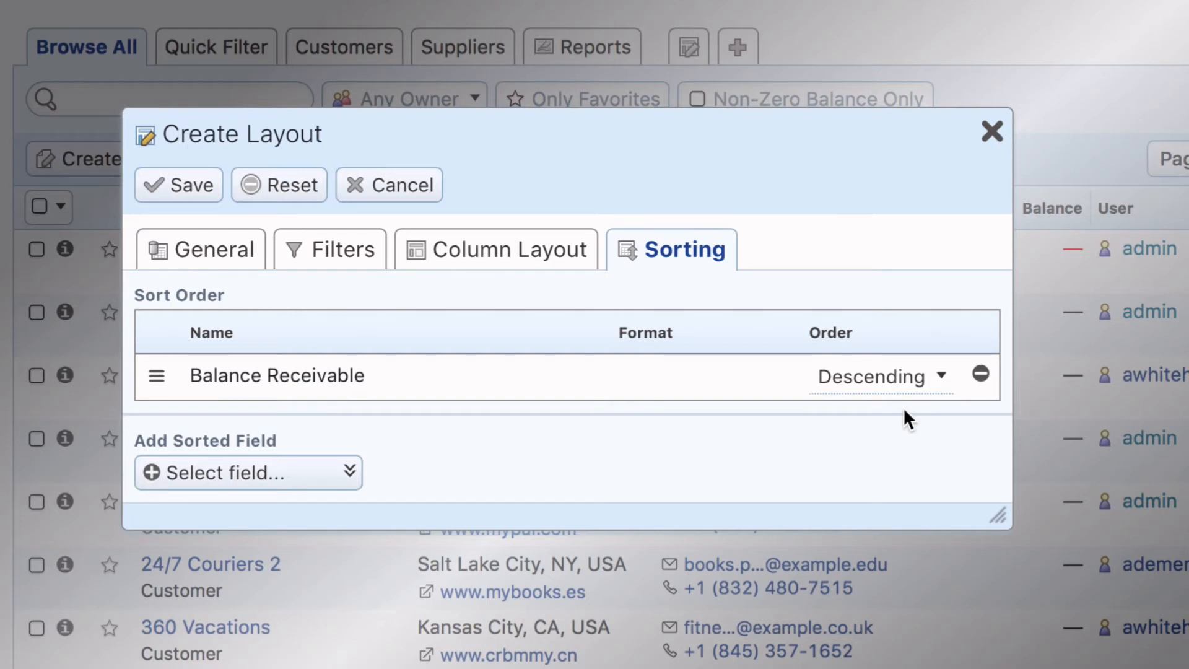
left_click(184, 185)
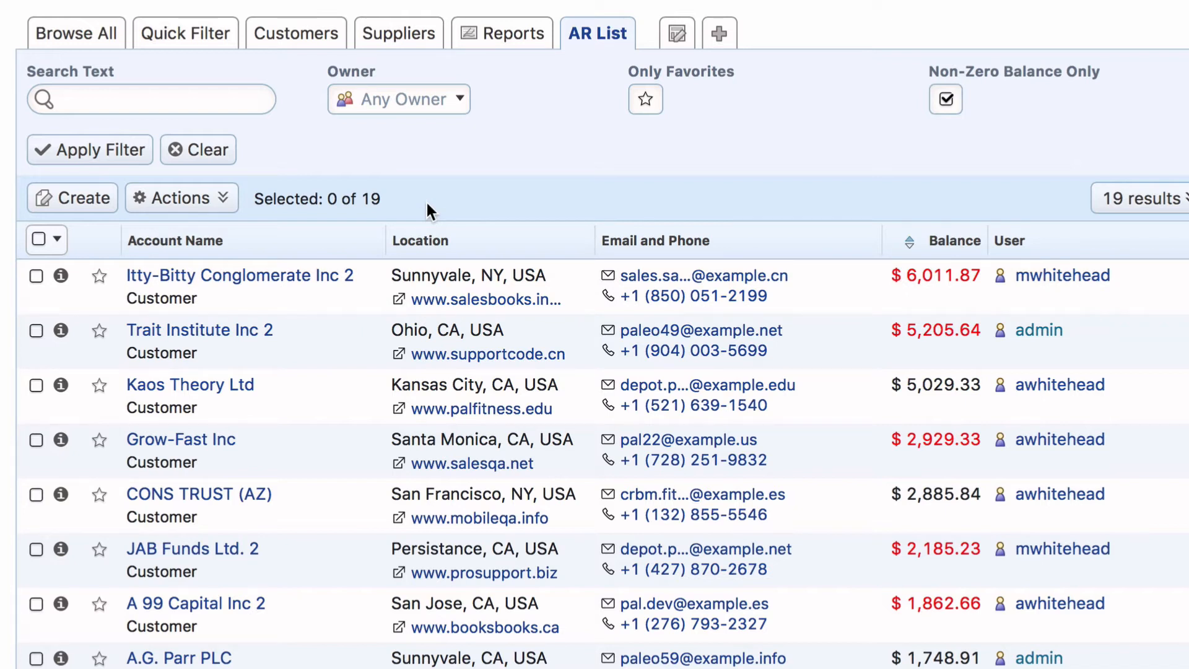
Select the Itty-Bitty Conglomerate Inc 2 and Kaos Theory Ltd accounts, and review the bulk selection choices and the actions available for them.
left_click(36, 276)
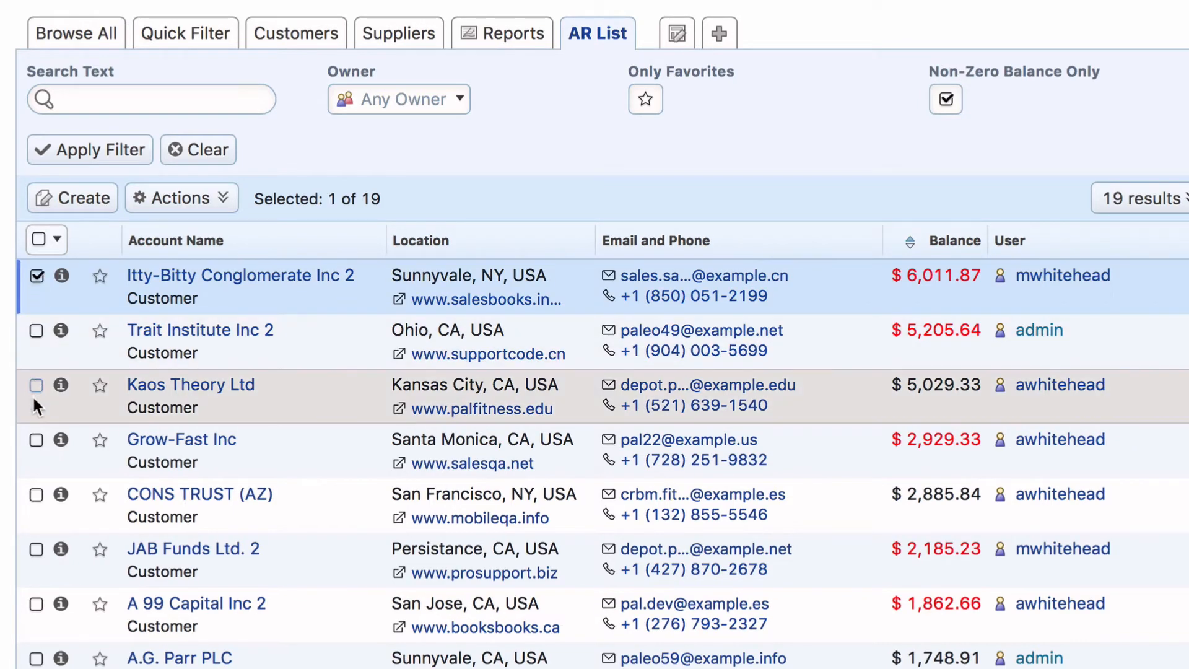
left_click(36, 386)
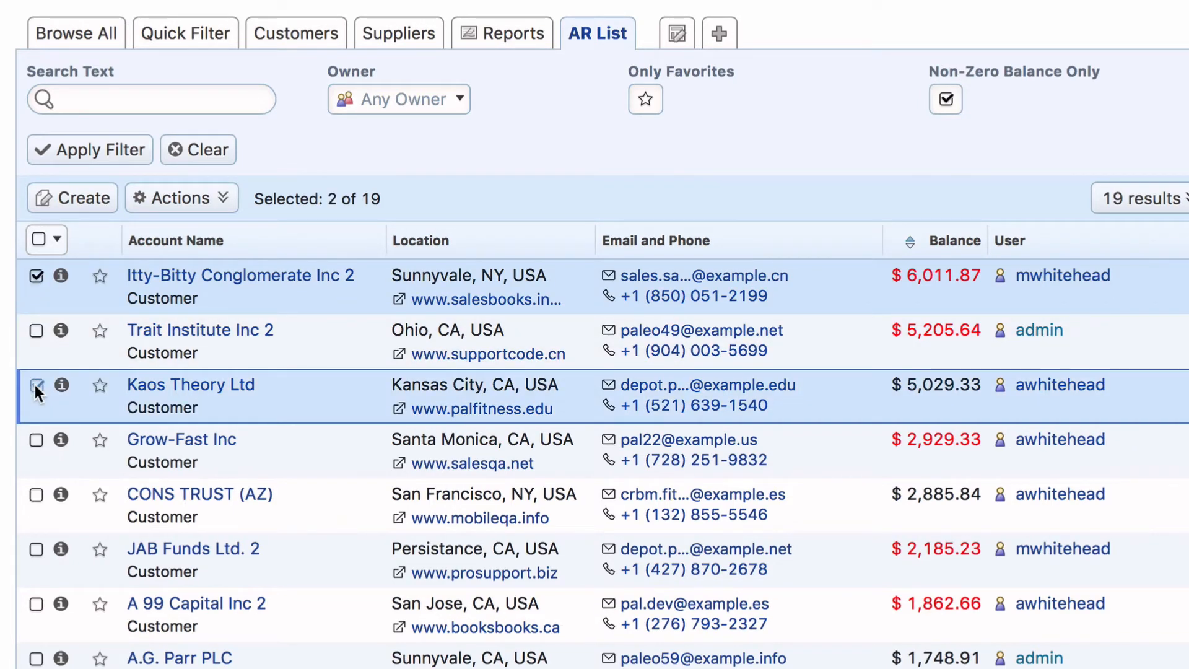
left_click(54, 240)
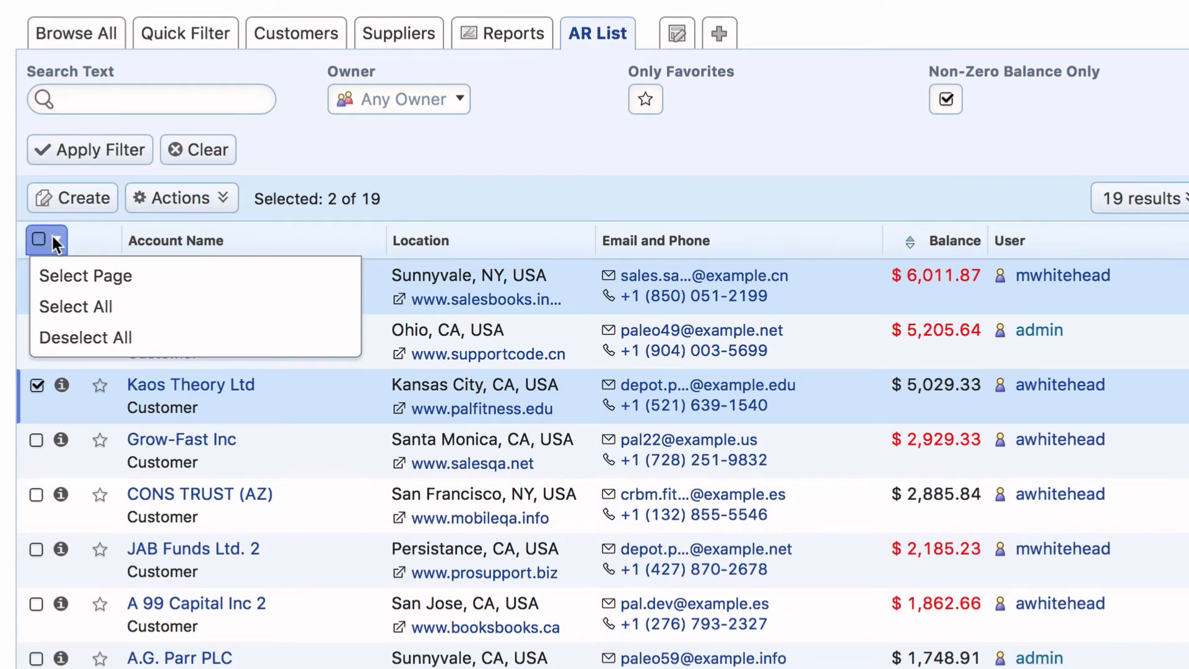
left_click(142, 304)
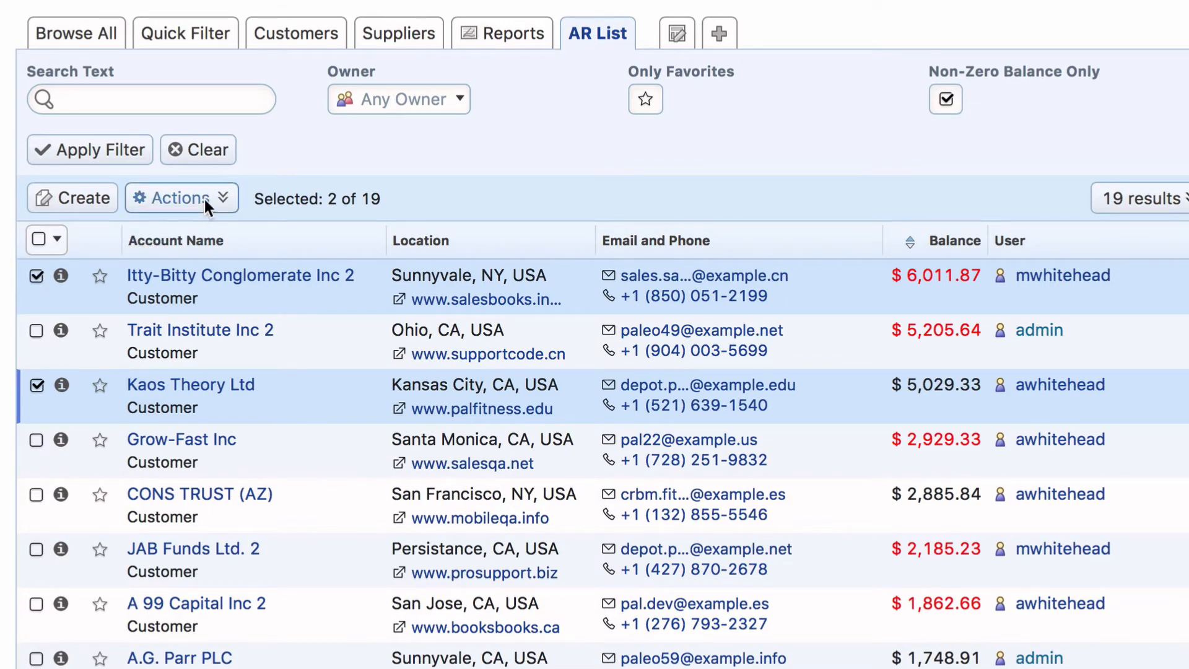
left_click(225, 195)
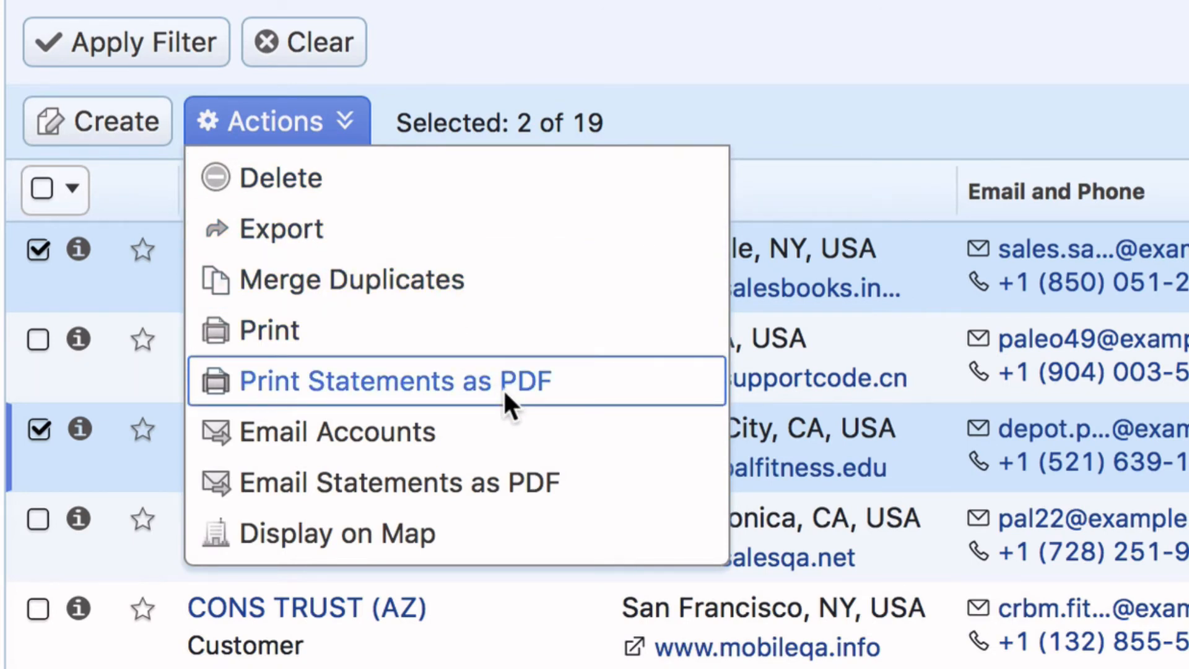
left_click(579, 42)
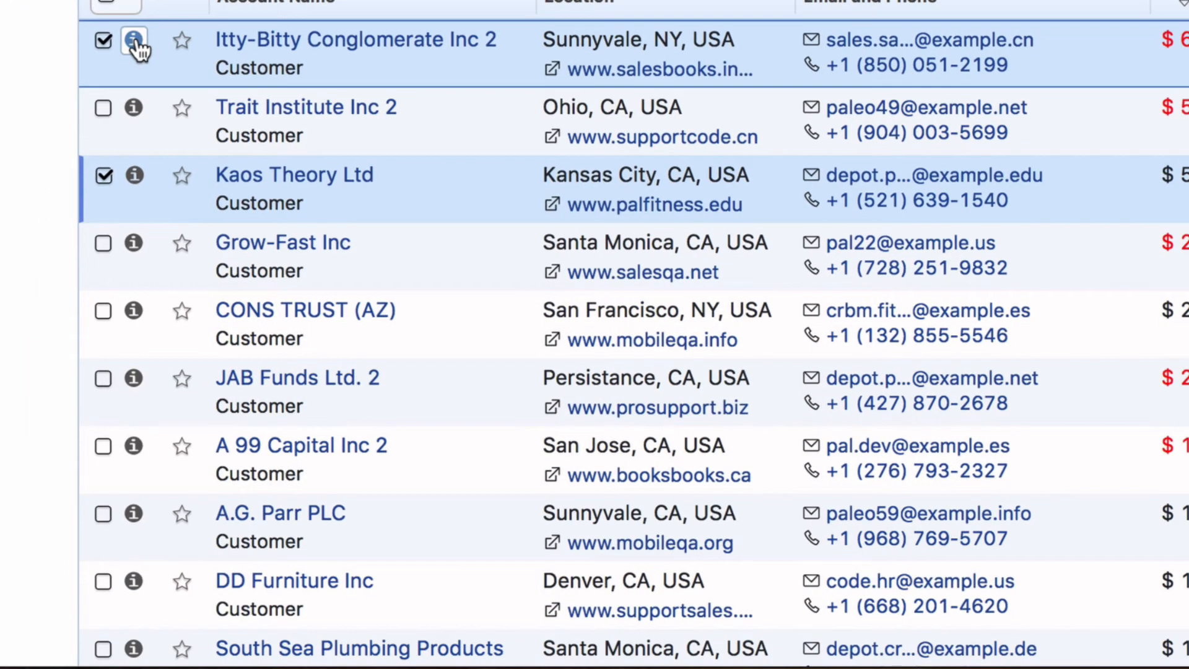
Preview the details of Itty-Bitty Conglomerate Inc 2, and mark it and Trait Institute Inc 2 as favorites.
left_click(78, 249)
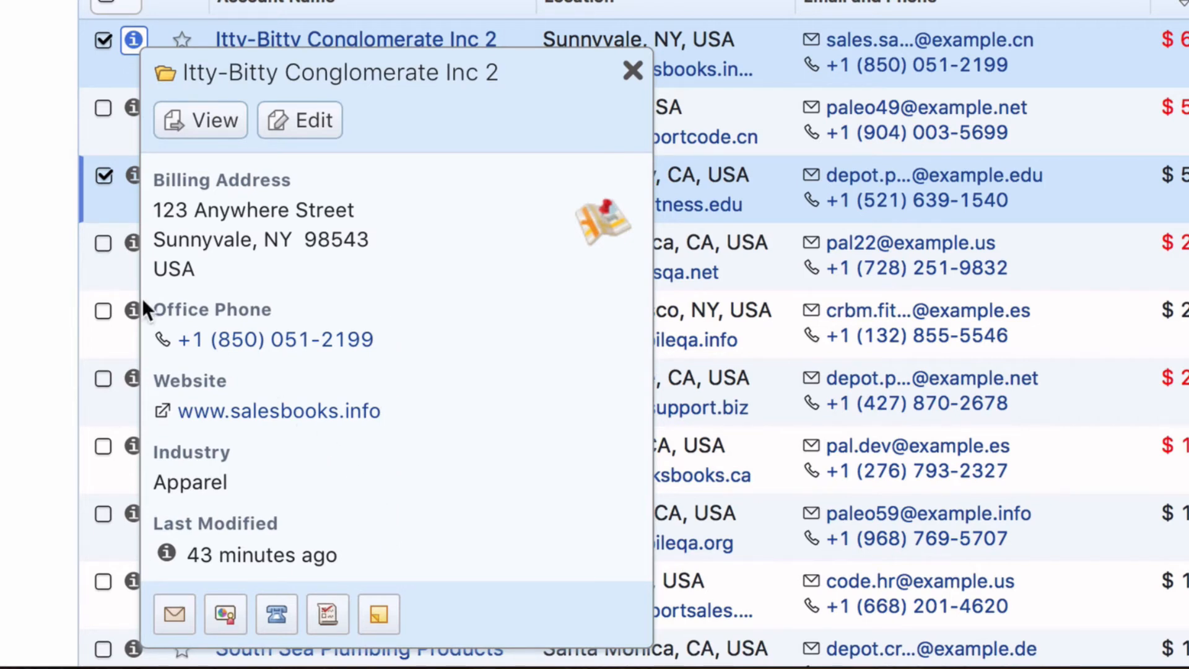
left_click(29, 252)
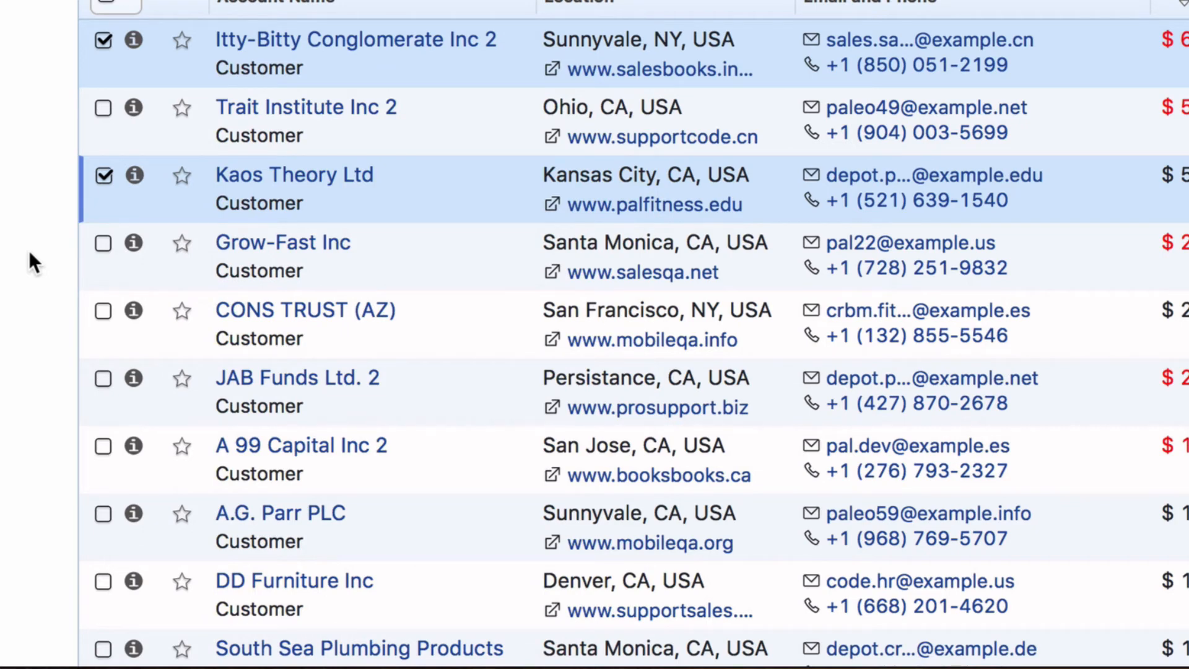
left_click(182, 42)
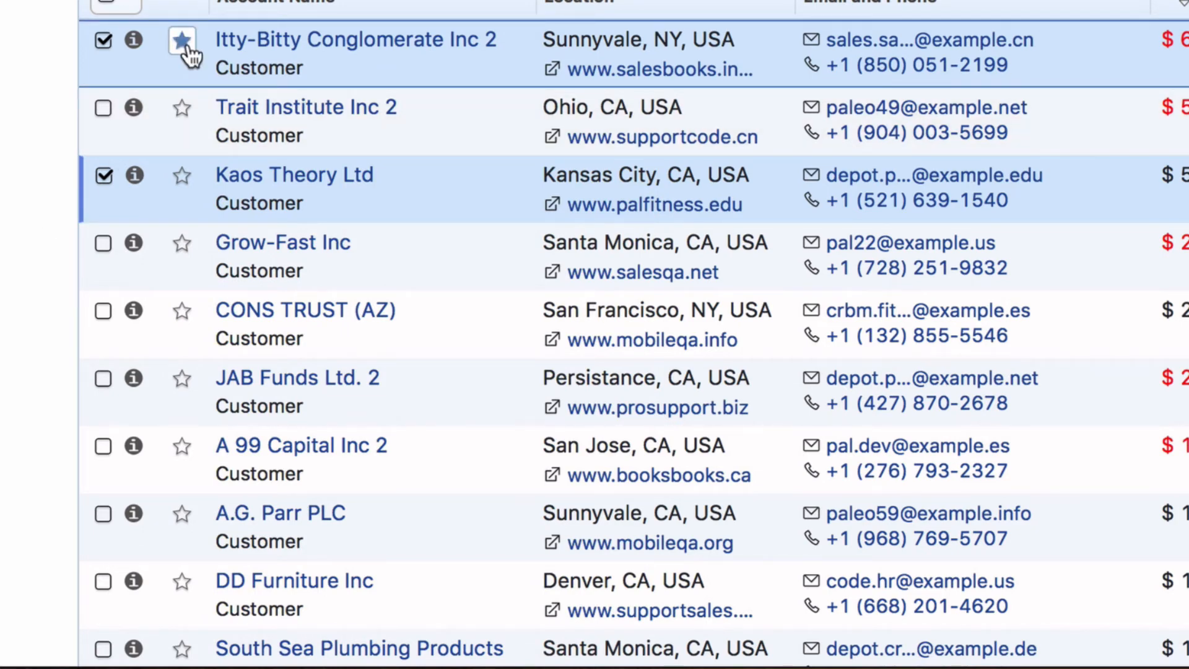
left_click(181, 109)
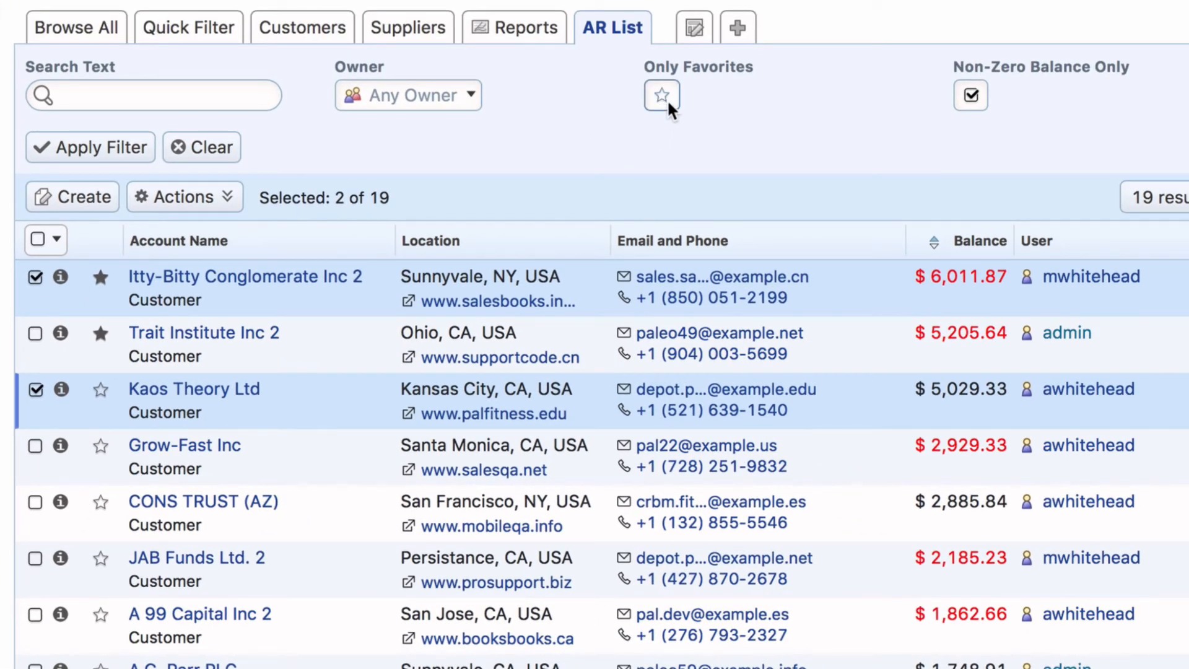
Return to the Browse All layout, view page 2 and go back to page 1, and check the Start At and Per Page settings.
left_click(86, 28)
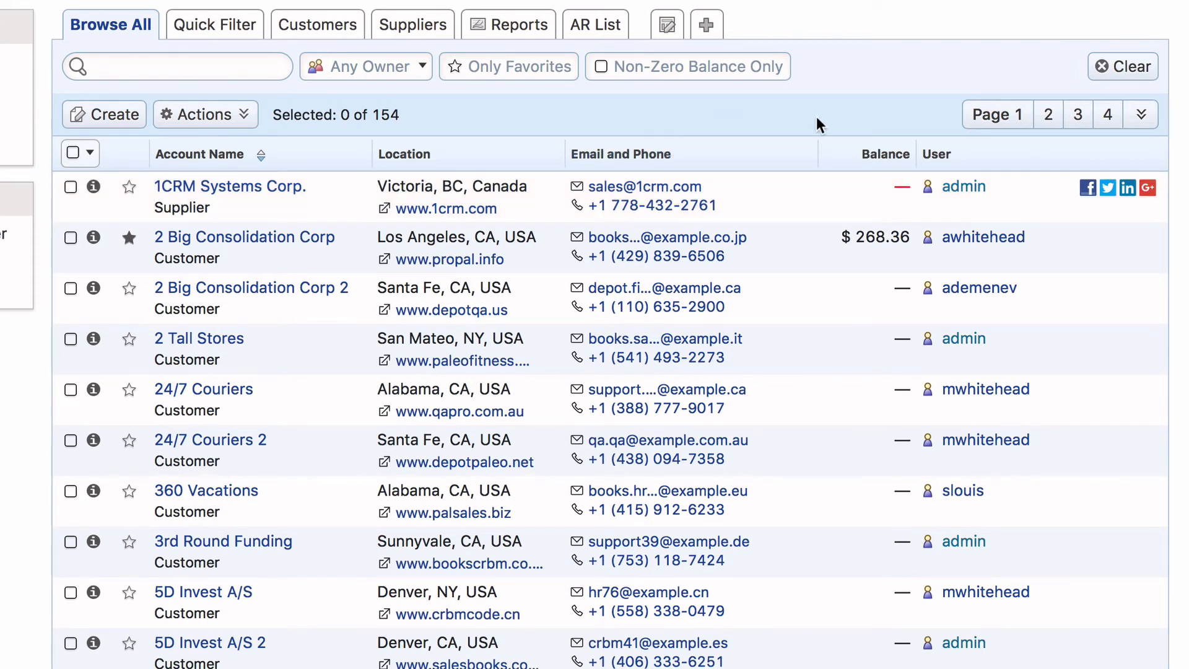
left_click(1050, 116)
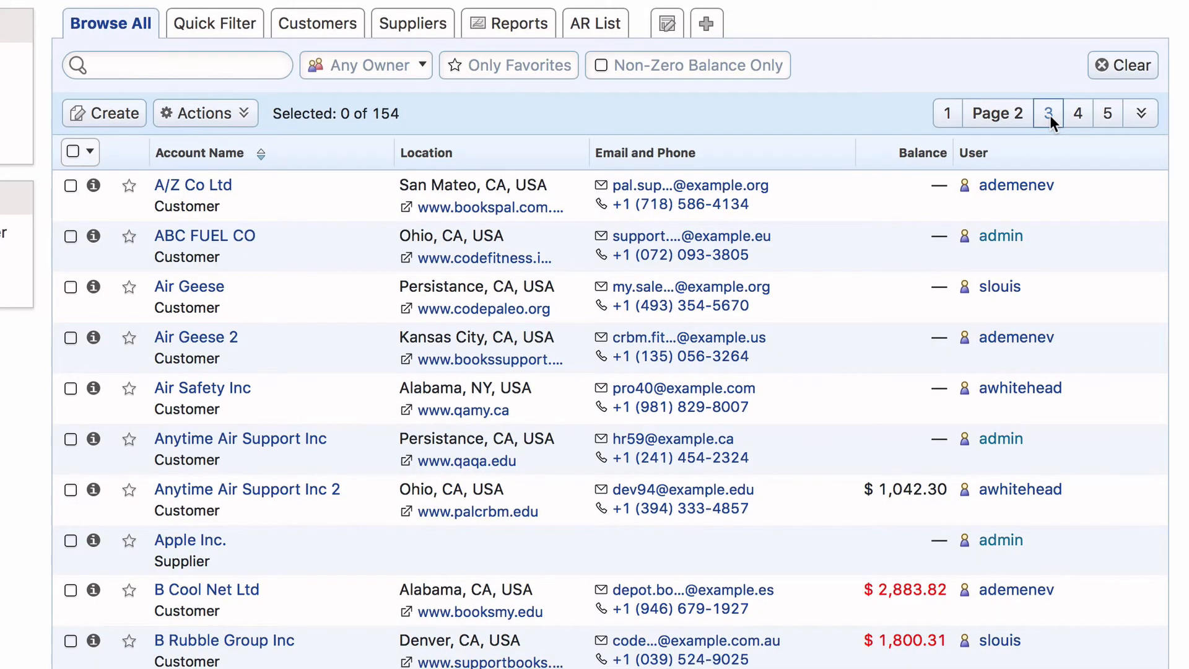
left_click(949, 114)
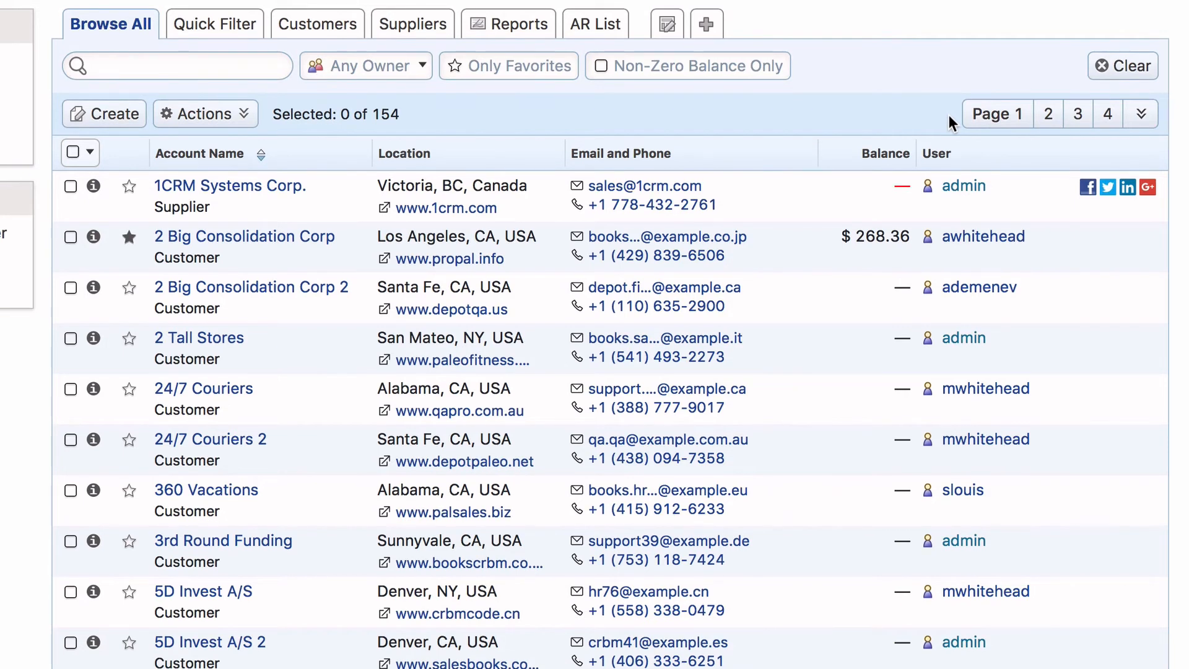
left_click(1148, 118)
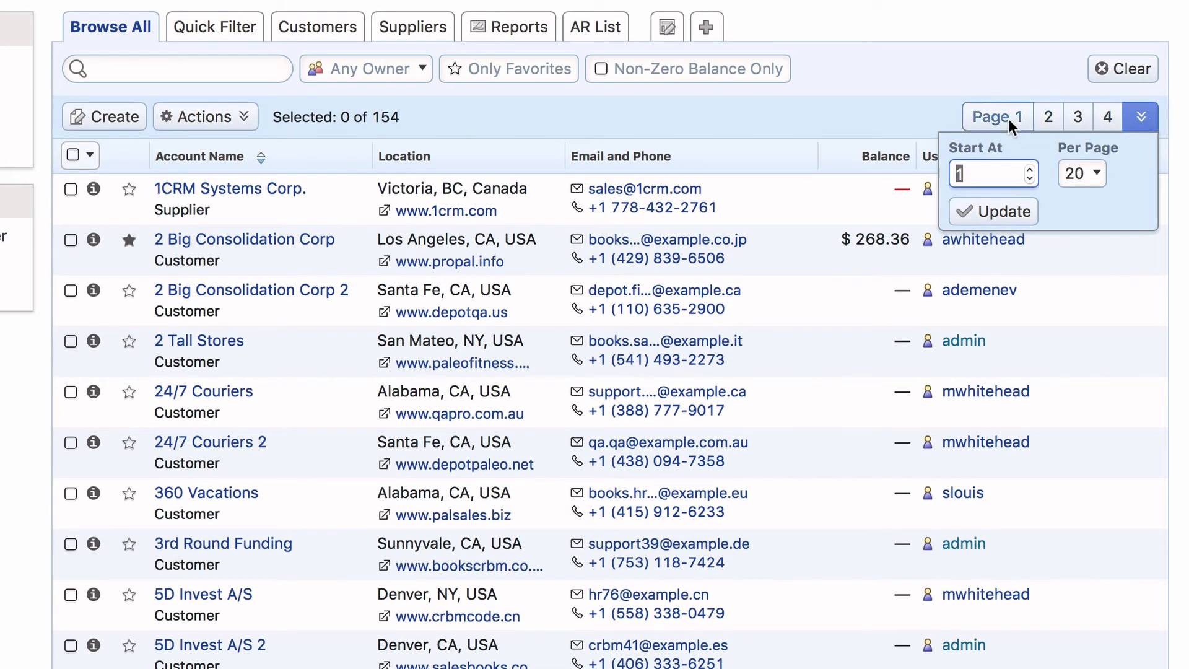
left_click(905, 105)
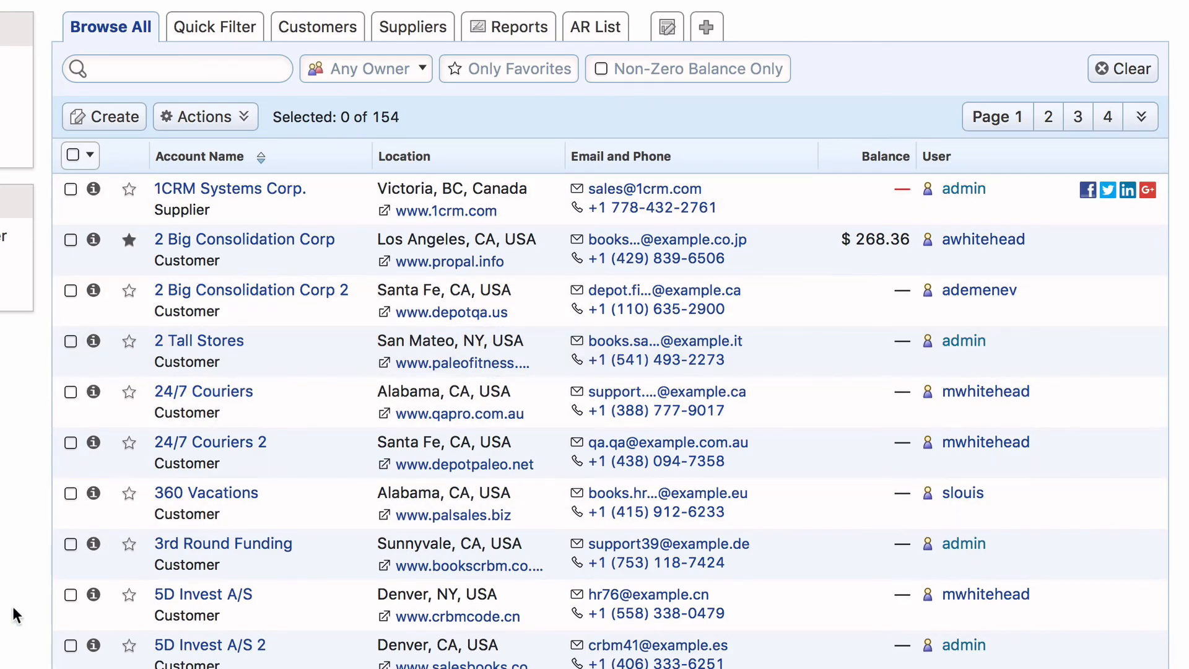
Select the A.G. Parr PLC 2 and A.D. Importing Company Inc accounts for a mass update.
scroll(15, 615, "down", 15)
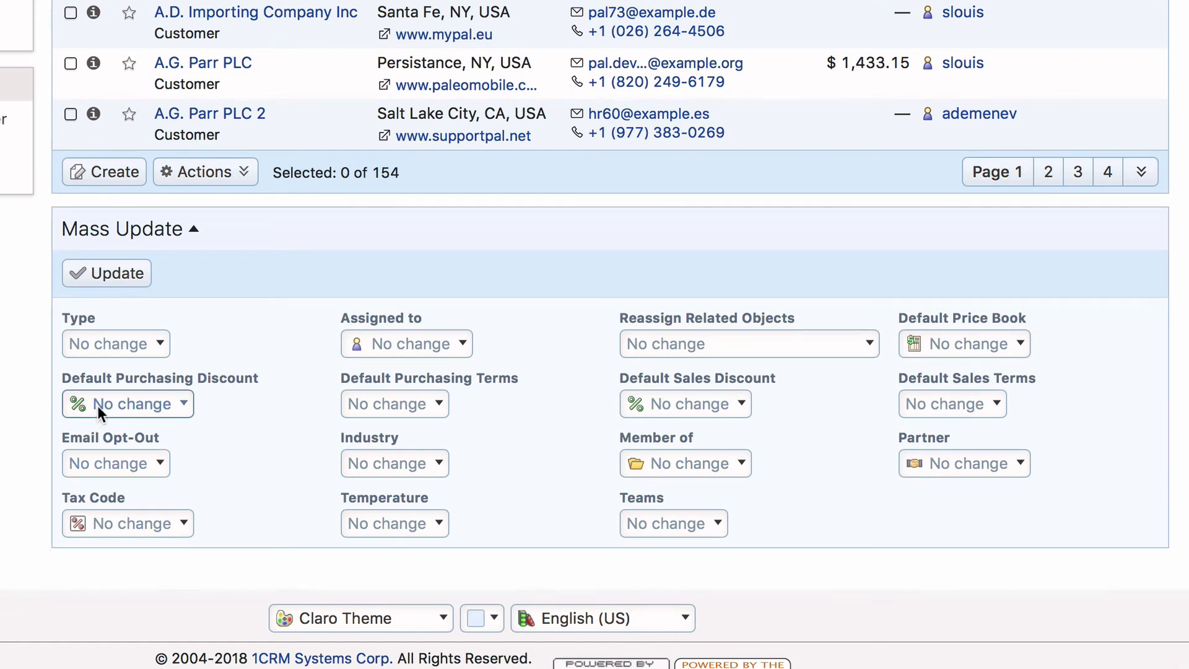
left_click(70, 116)
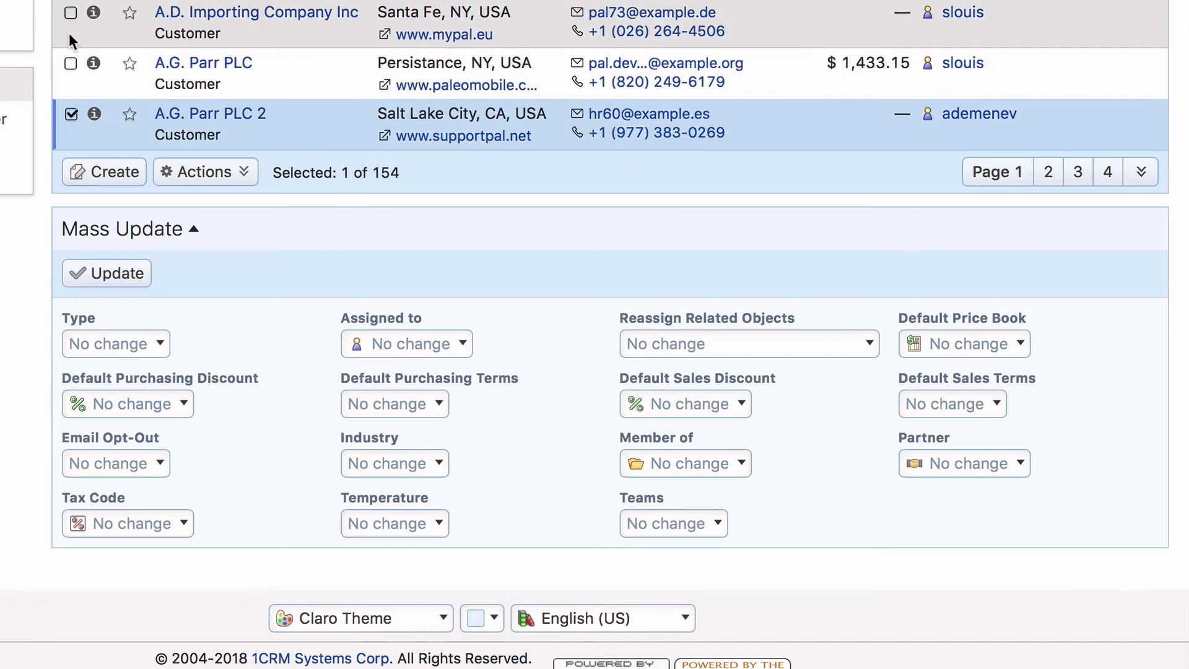
left_click(69, 13)
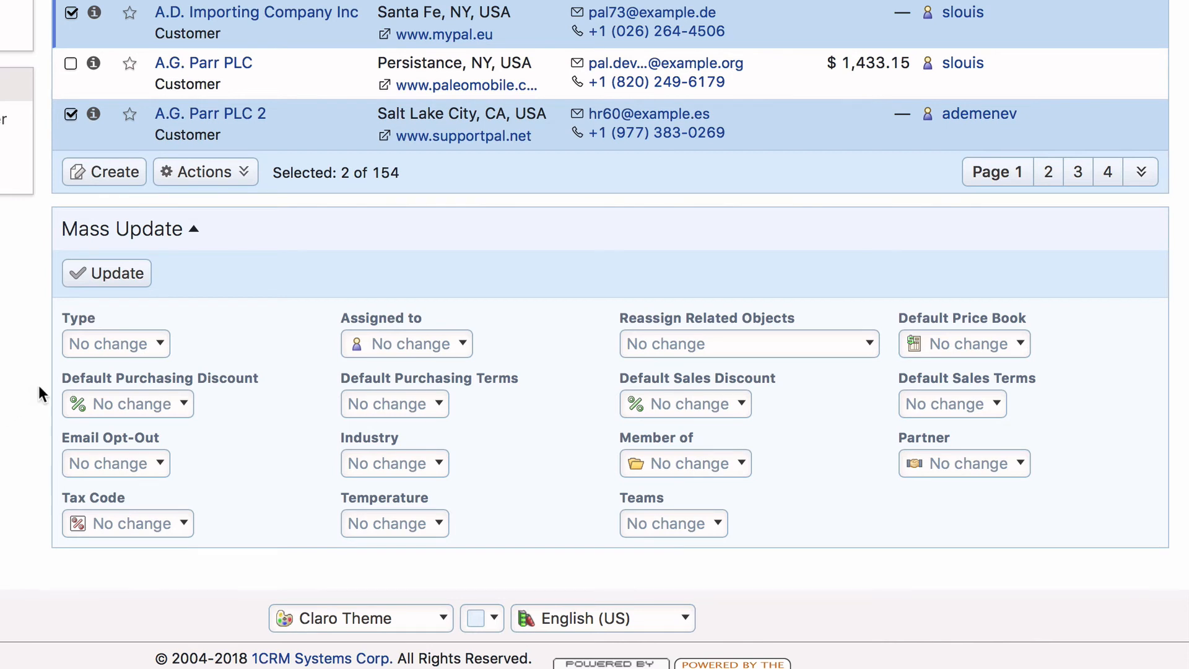
Examine the Type, Email Opt-Out and Teams choices for Mass Update, leaving each at No change.
left_click(149, 346)
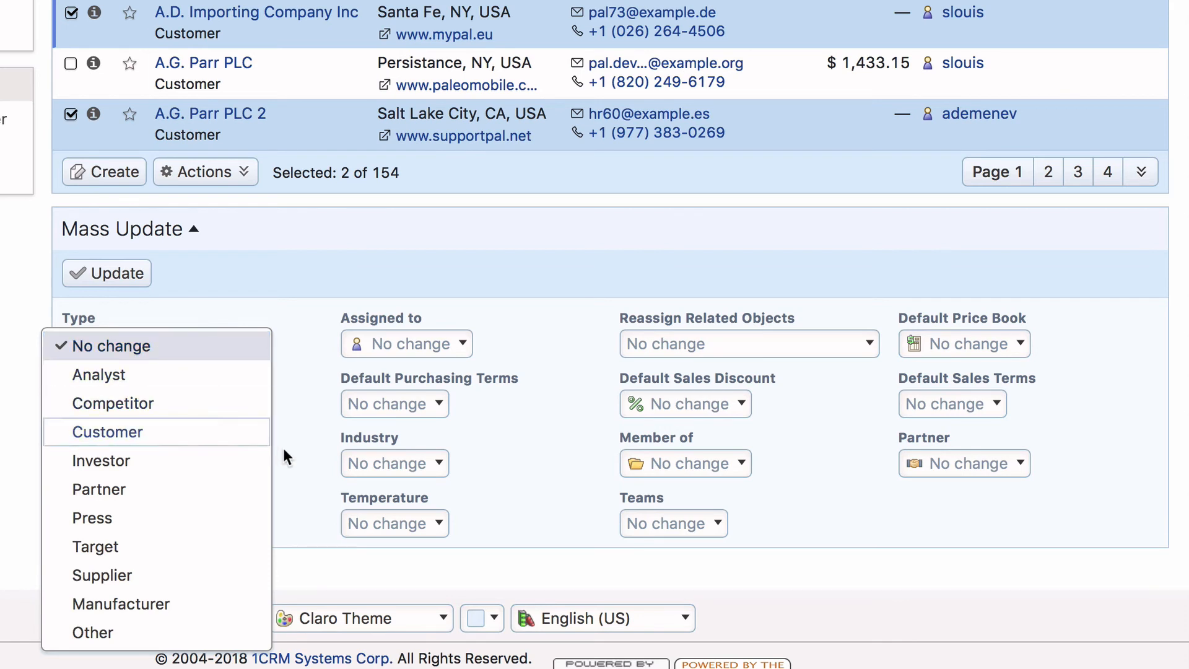
left_click(300, 471)
left_click(140, 461)
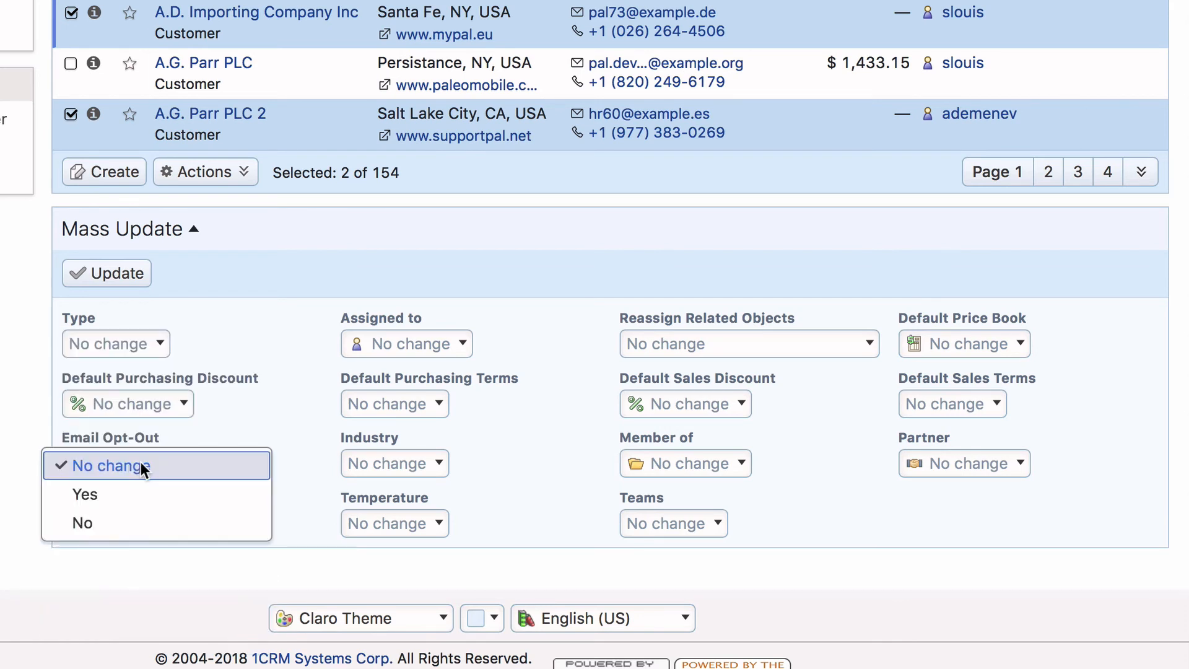
left_click(274, 419)
left_click(274, 418)
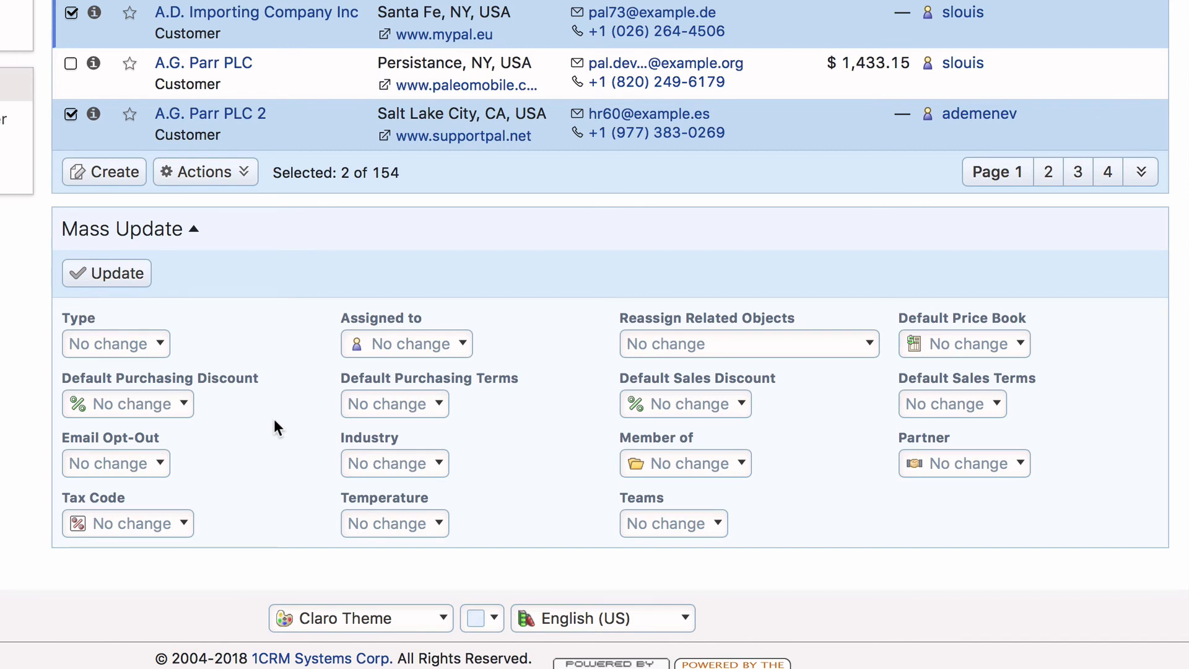
left_click(720, 529)
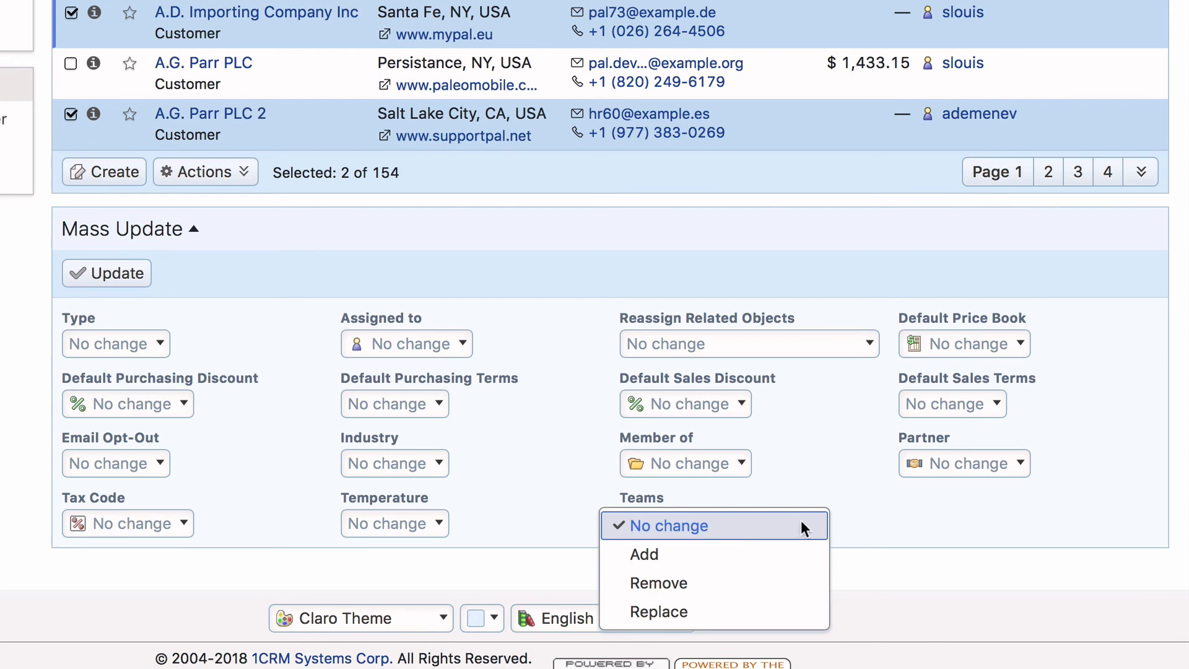
left_click(892, 521)
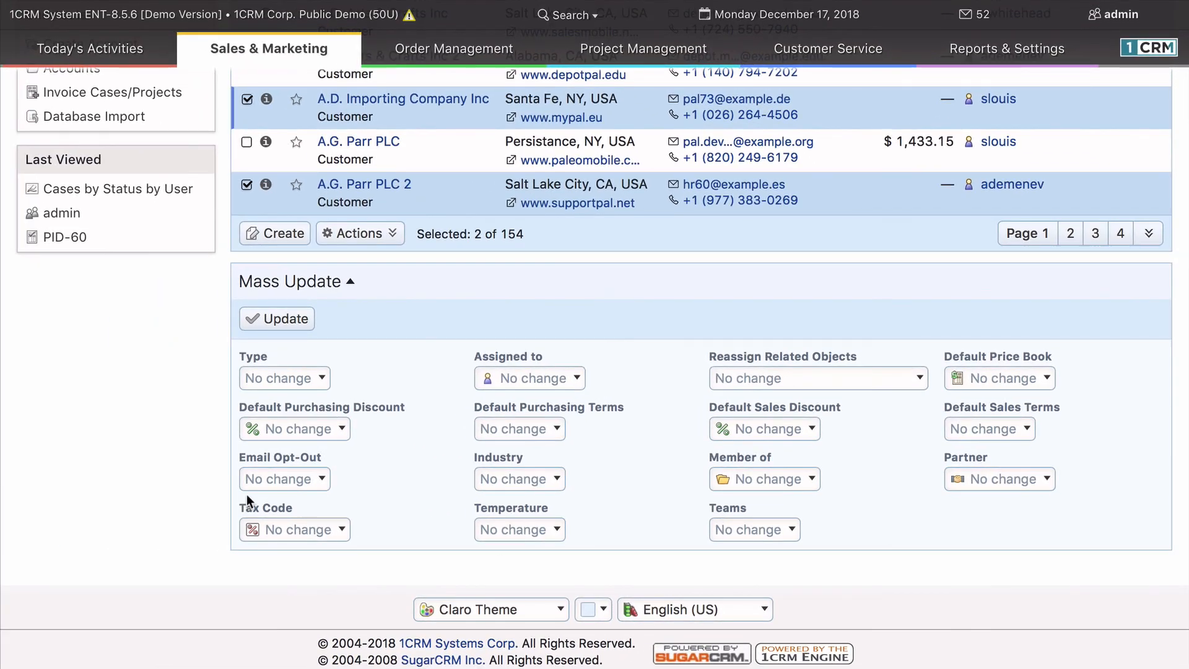
Log out of the CRM from the user account options.
scroll(230, 466, "up", 15)
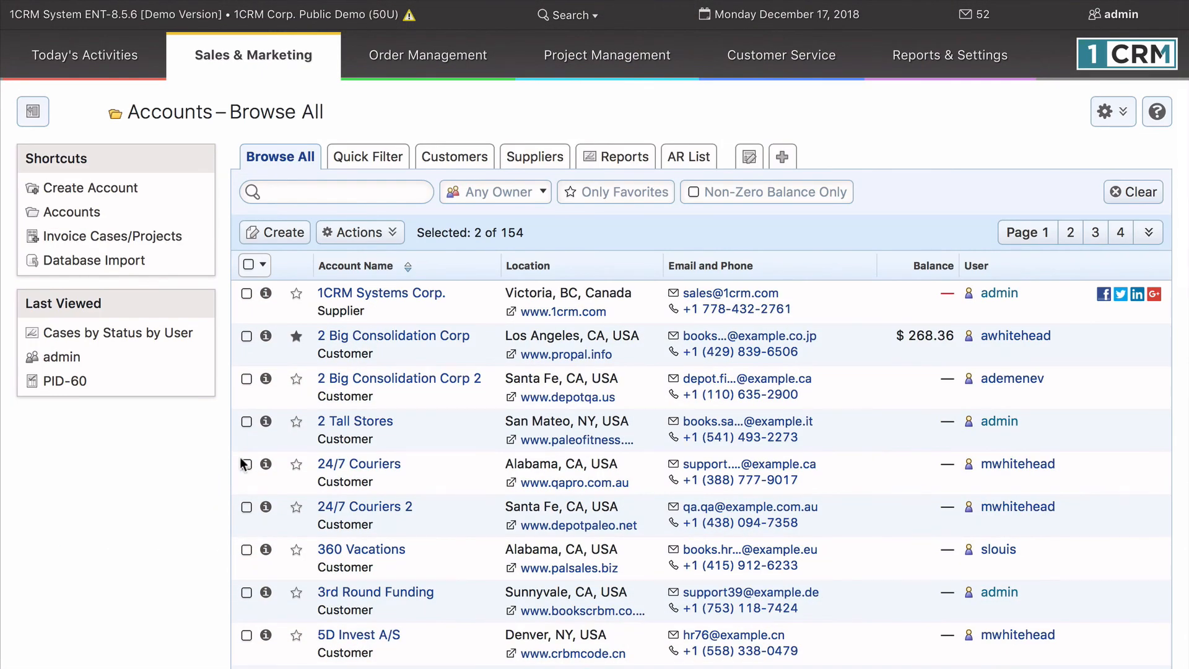
left_click(1110, 16)
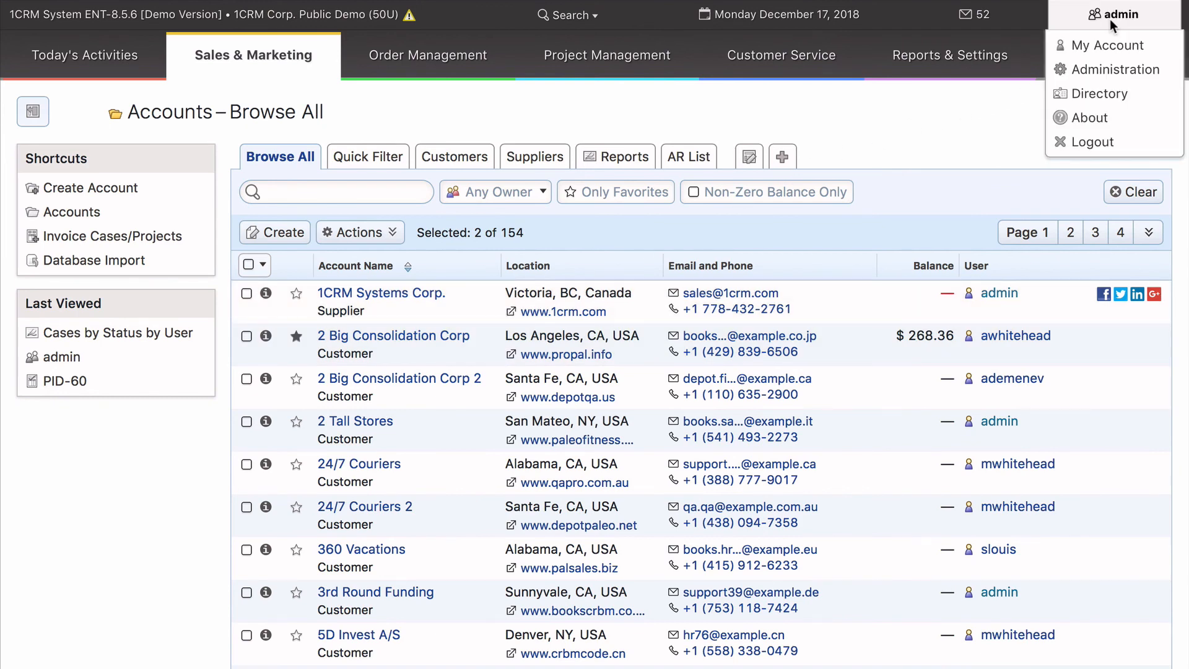
left_click(1120, 144)
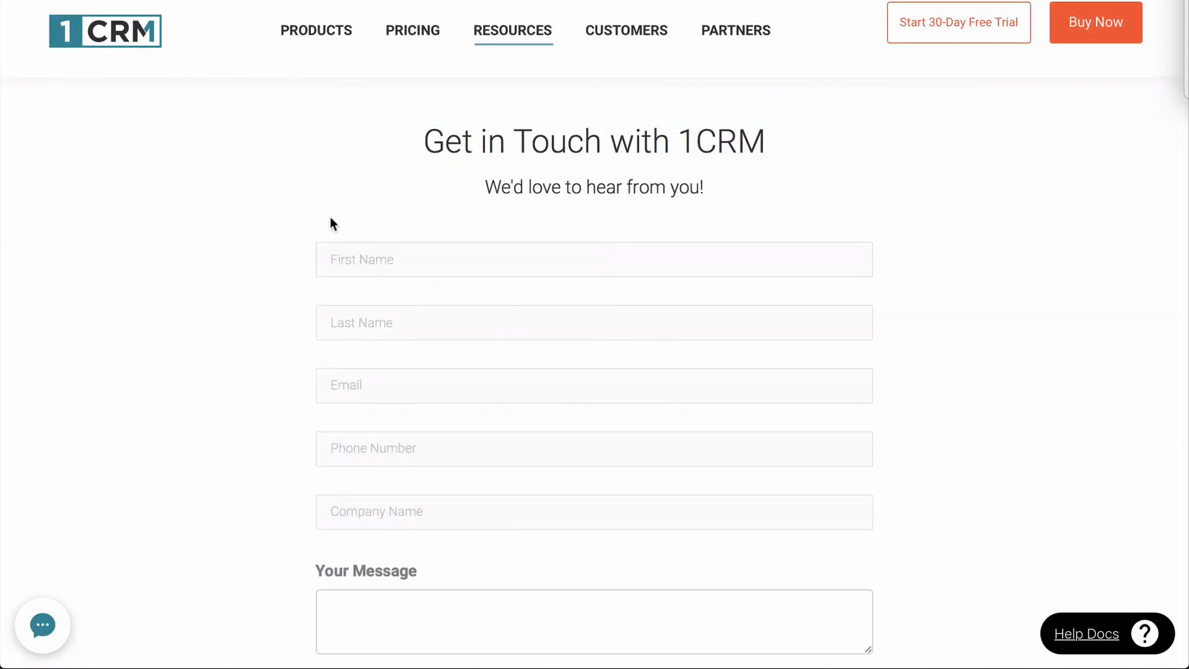
Enter the contact's first name in the "Get in Touch with 1CRM" form on the 1CRM website.
left_click(356, 258)
type("Annie")
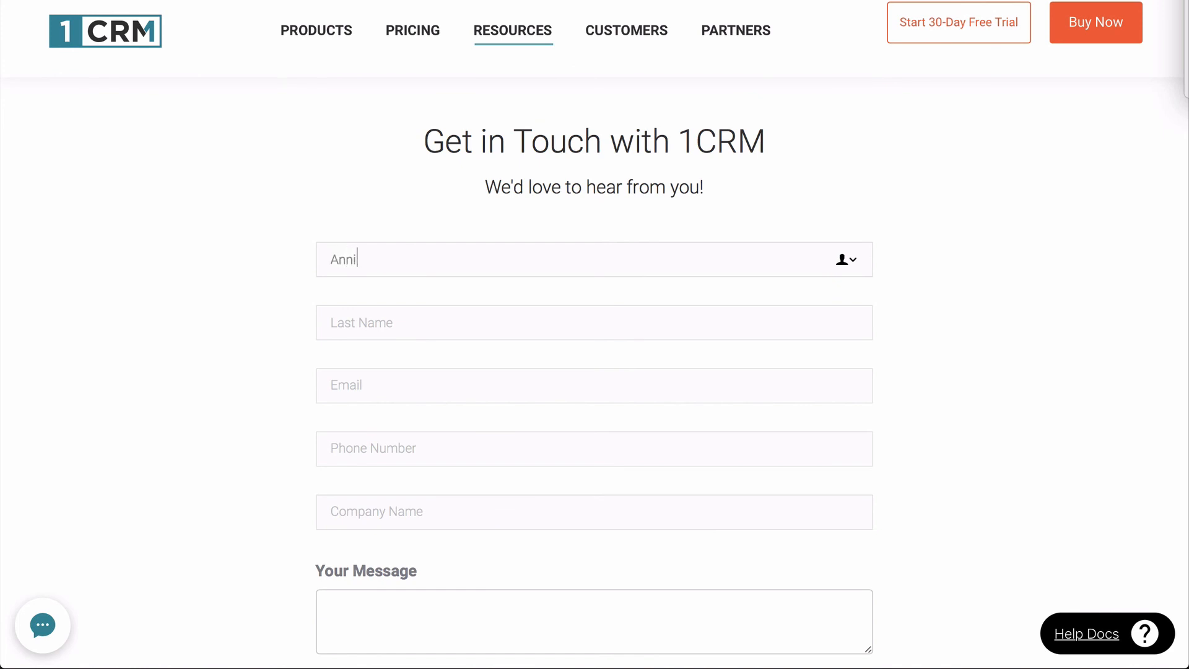